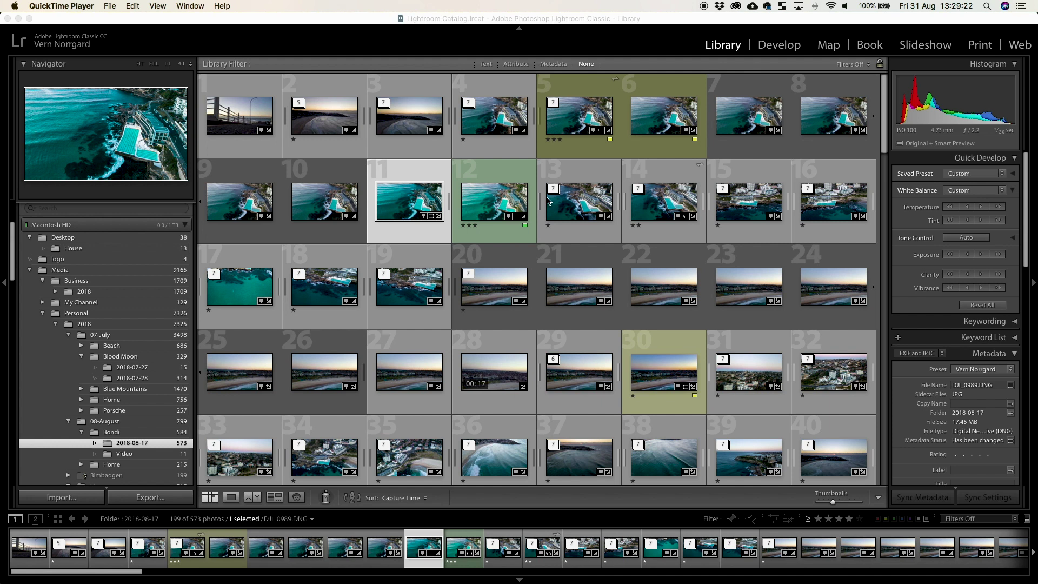
Step: Collapse the expanded stack of the three-star pool photo DJI_0983.DNG and the expanded stack of the beach sunset photo
{"action": "left_click", "coordinate": [428, 215]}
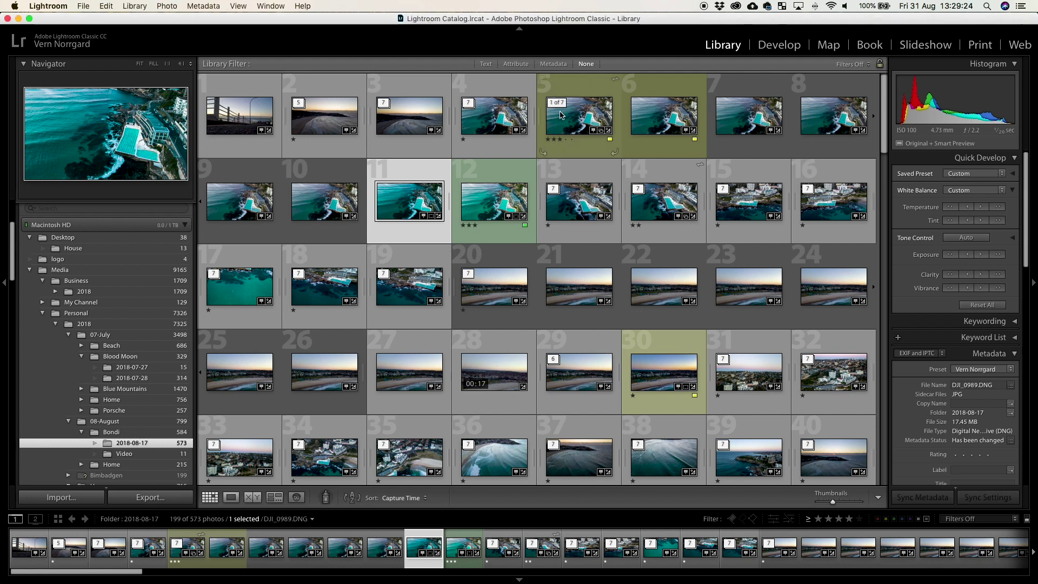
{"action": "left_click", "coordinate": [562, 136]}
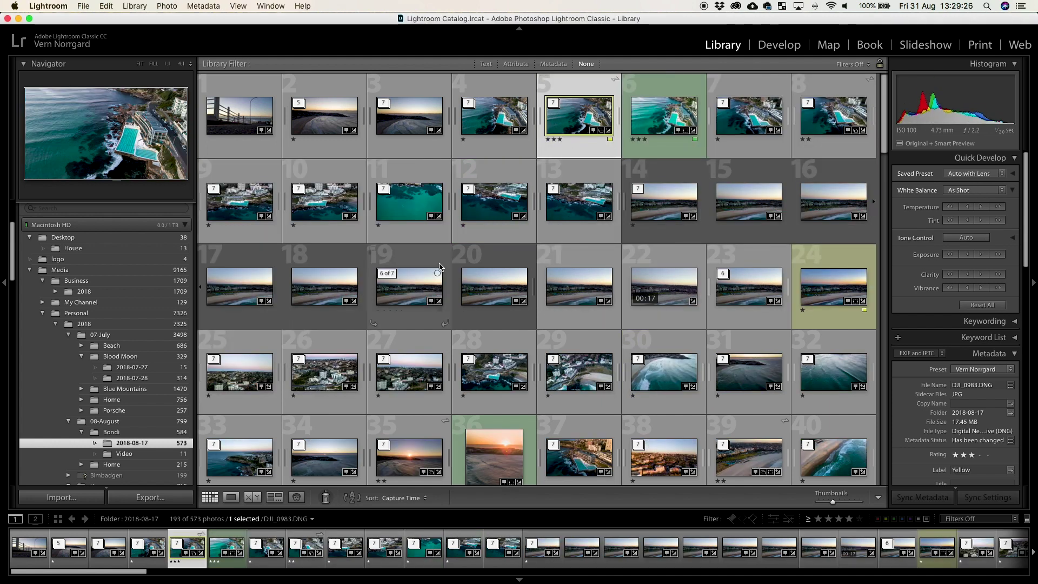
{"action": "left_click", "coordinate": [643, 191]}
Step: Try auto-stacking all the folder's photos by capture time with 0:00:01 between stacks, and clear the selection
{"action": "key", "text": "super+a"}
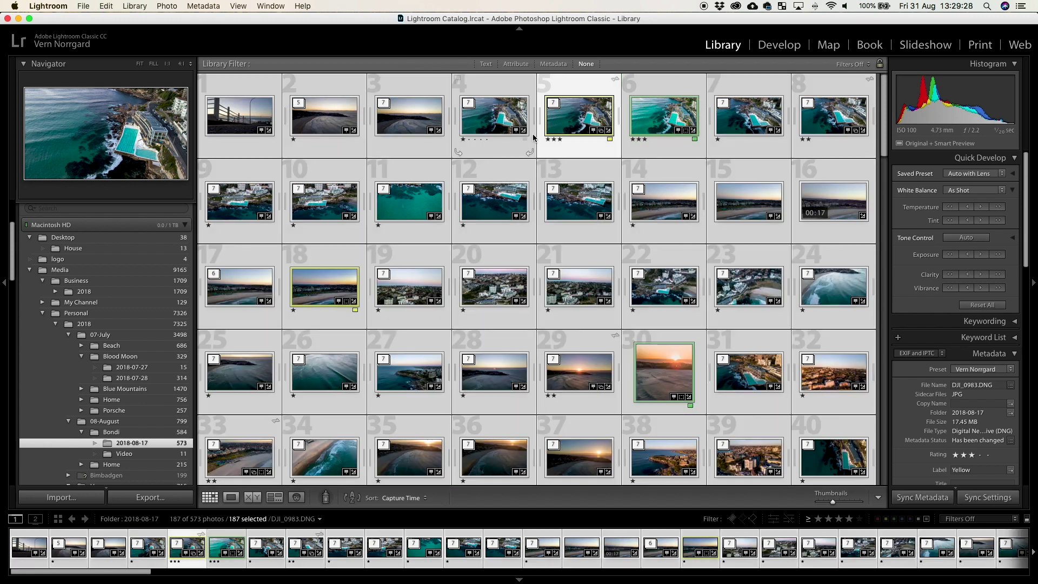
{"action": "right_click", "coordinate": [511, 122]}
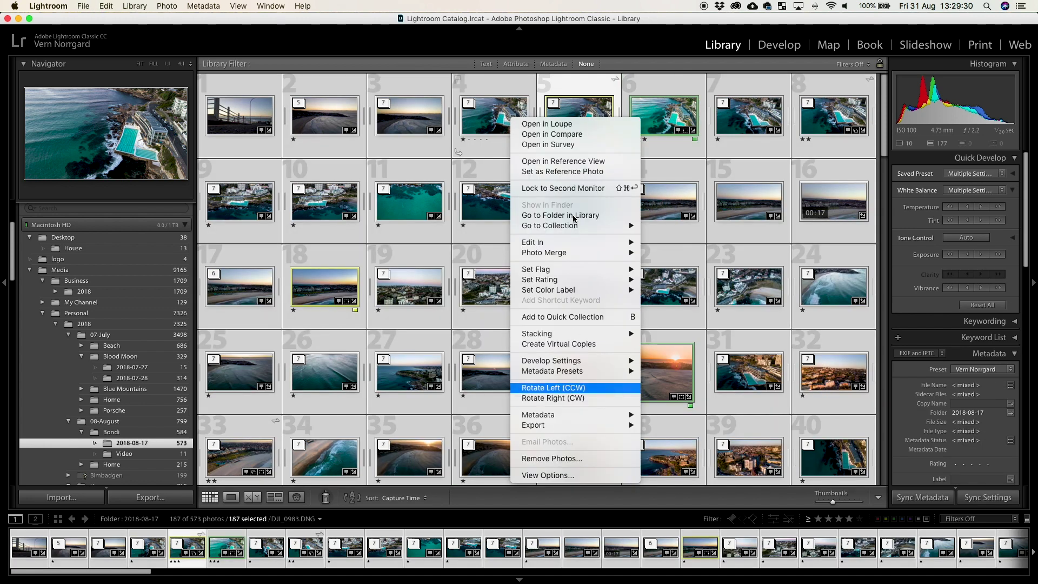
{"action": "mouse_move", "coordinate": [607, 334]}
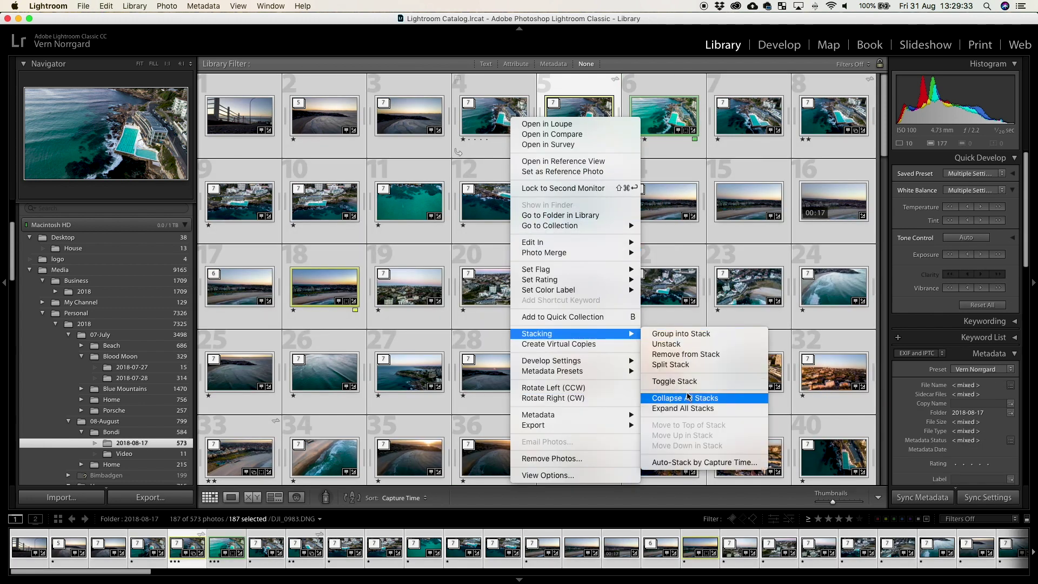
{"action": "left_click", "coordinate": [695, 464]}
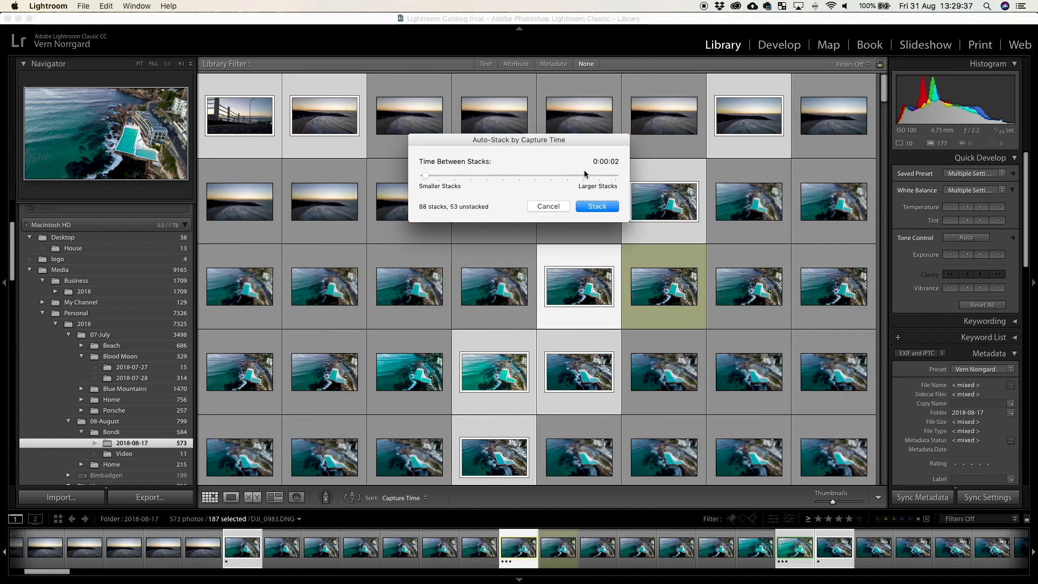
{"action": "left_click_drag", "start_coordinate": [426, 176], "coordinate": [424, 176]}
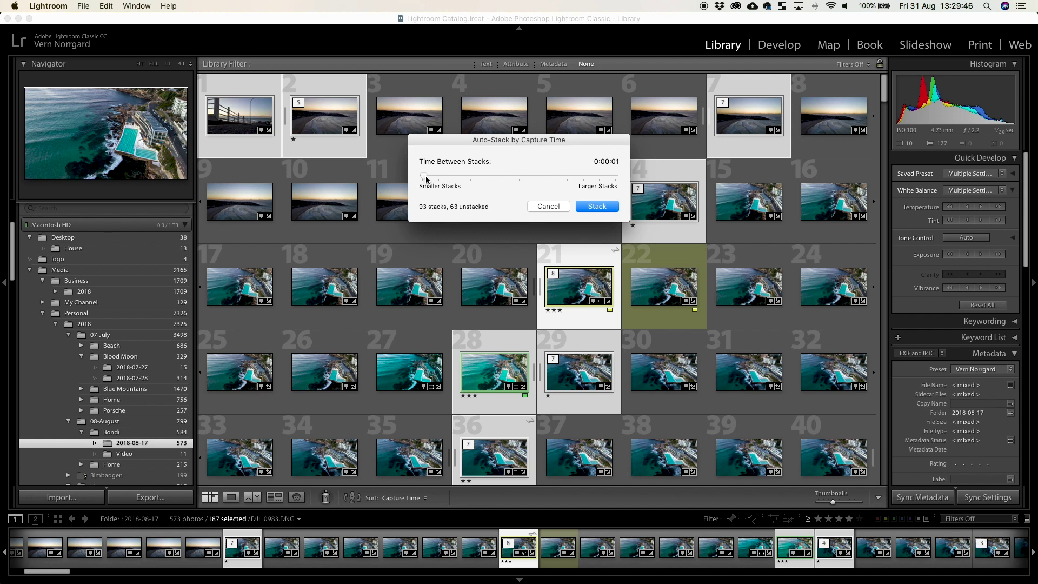
{"action": "left_click", "coordinate": [558, 206]}
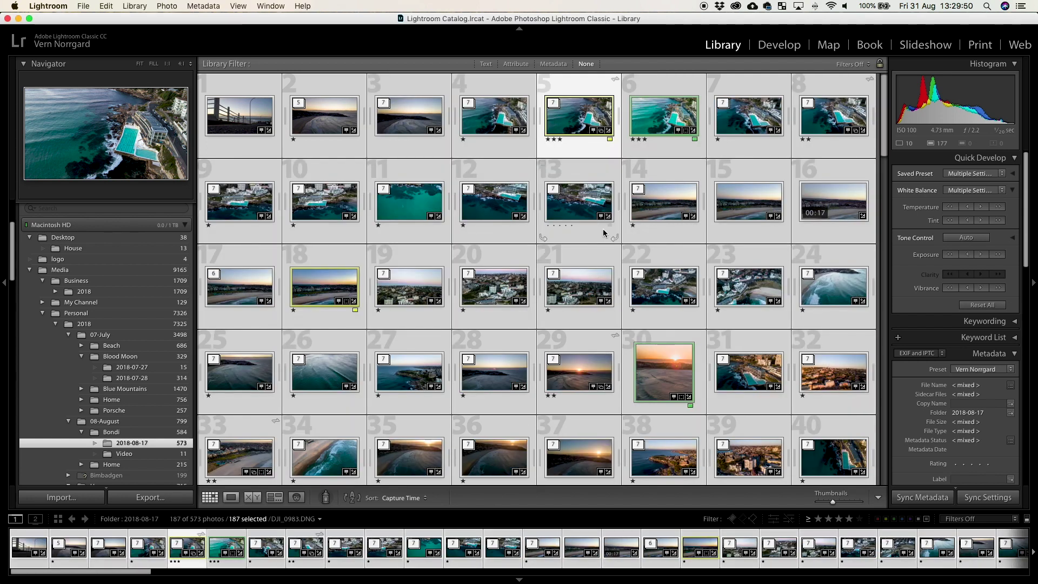
{"action": "left_click", "coordinate": [592, 204]}
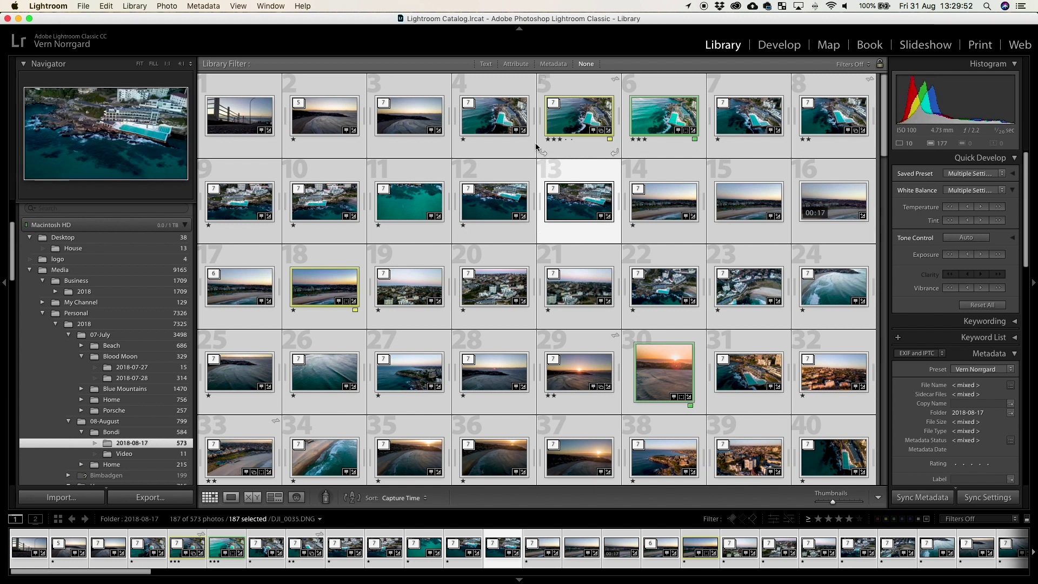
{"action": "key", "text": "super+d"}
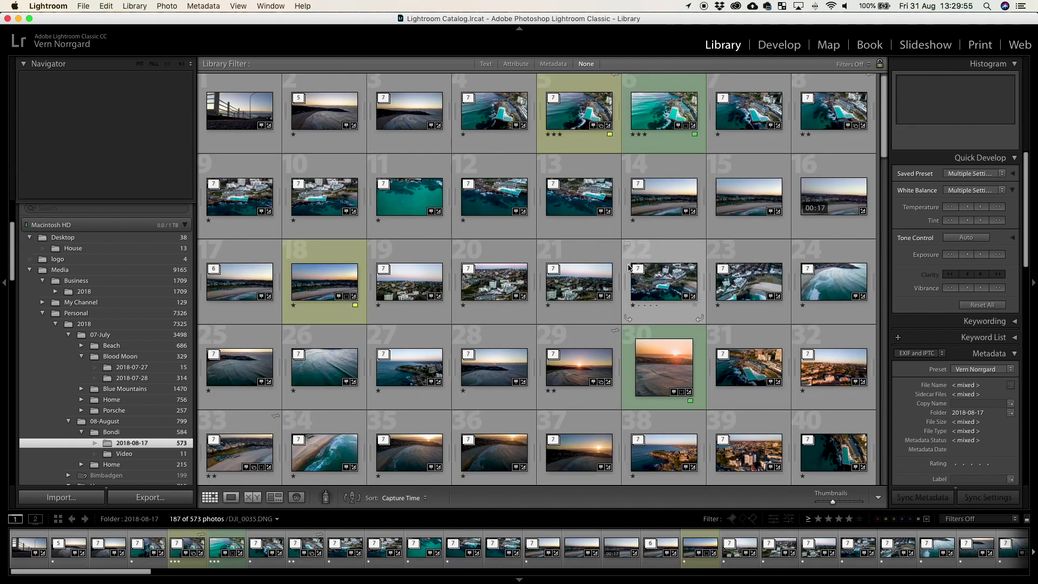
{"action": "scroll", "coordinate": [578, 242], "scroll_direction": "up", "scroll_amount": 1}
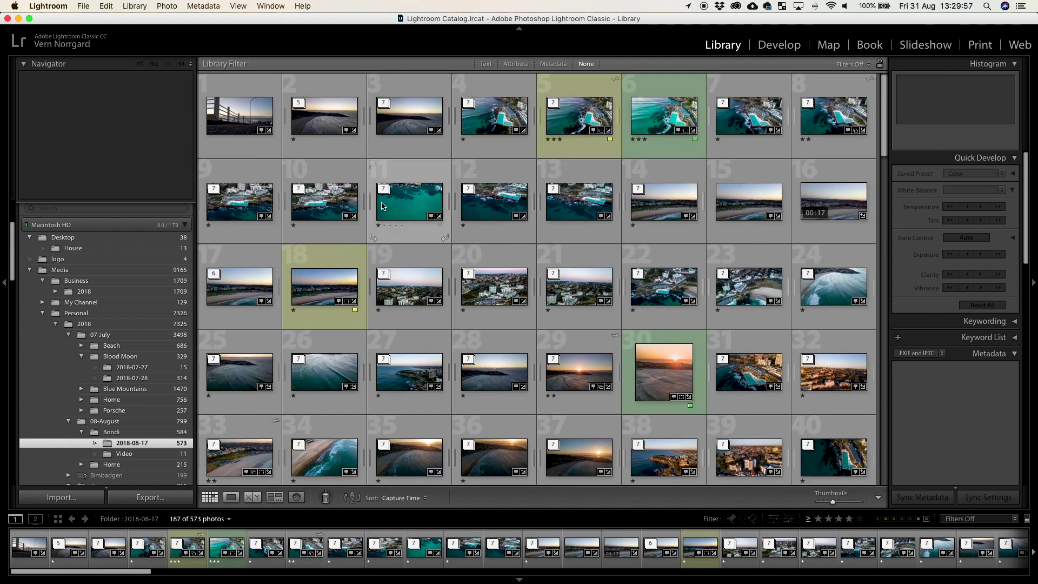
Step: Open the three-star photo DJI_0983.DNG in Loupe view and examine the pools, breaking wave and dark water close up
{"action": "double_click", "coordinate": [560, 121]}
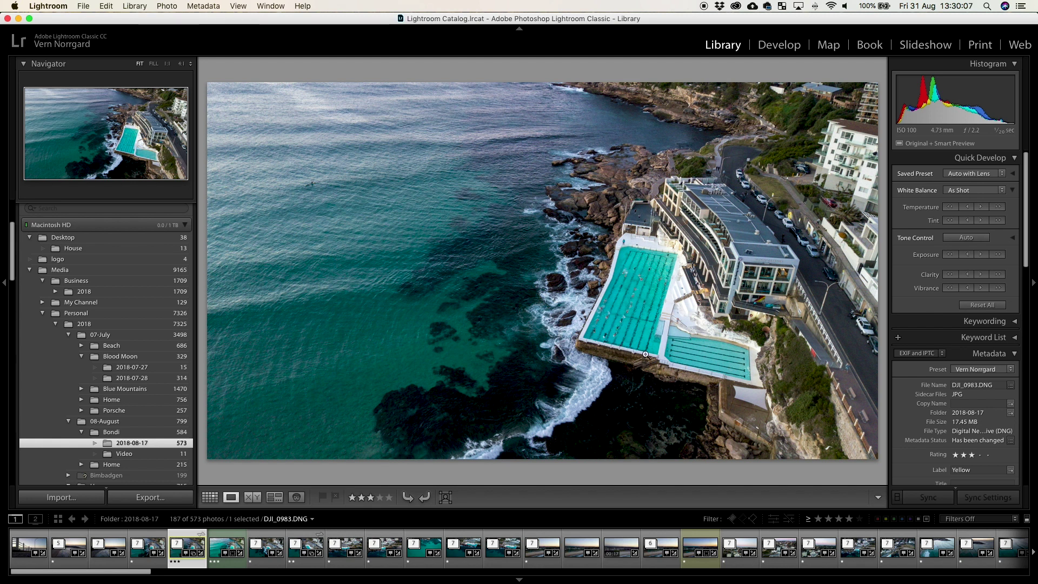
{"action": "left_click", "coordinate": [686, 382]}
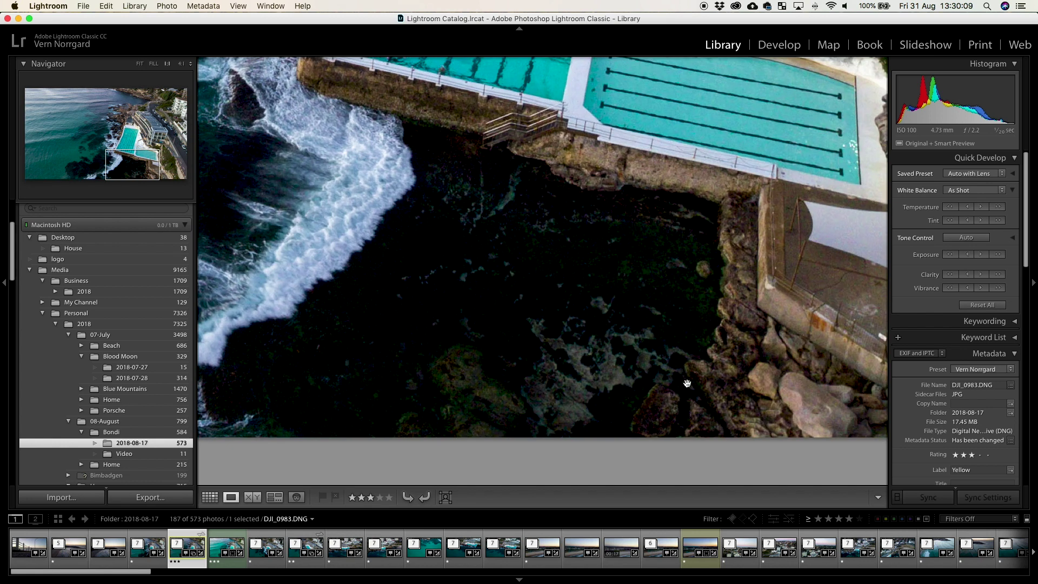
{"action": "left_click_drag", "start_coordinate": [819, 266], "coordinate": [723, 249]}
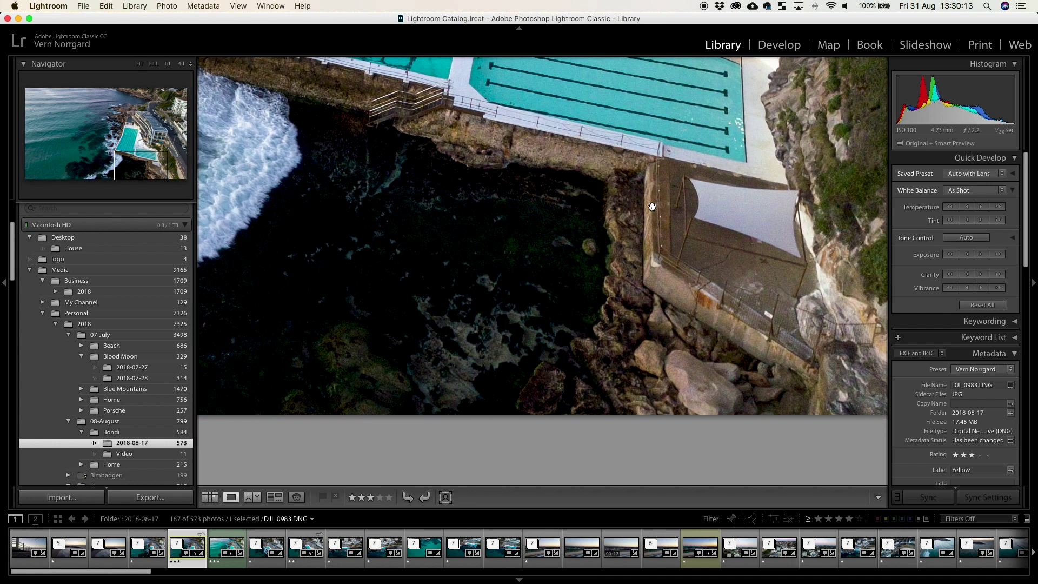
{"action": "left_click_drag", "start_coordinate": [525, 232], "coordinate": [630, 233]}
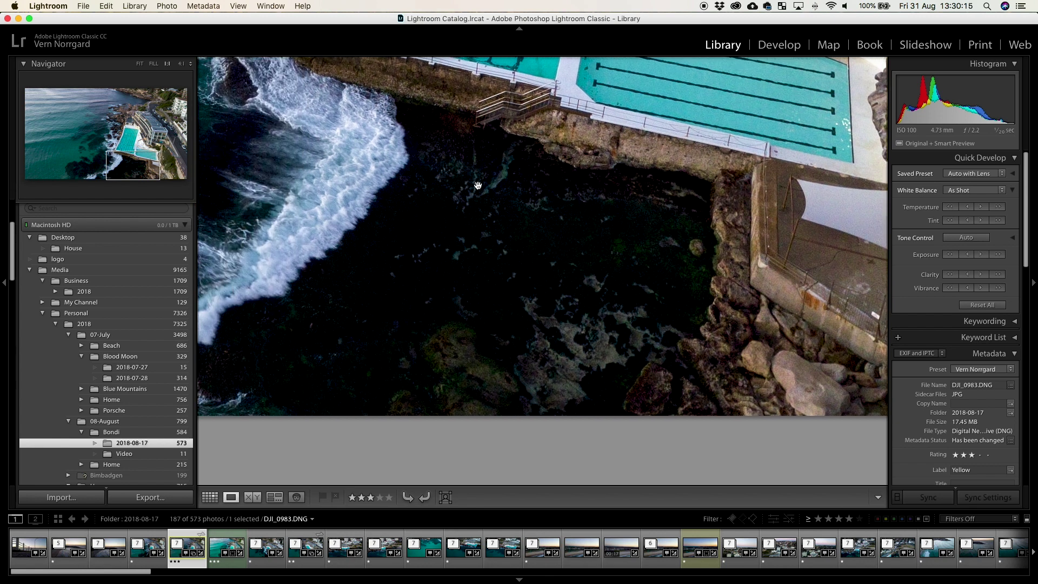
{"action": "scroll", "coordinate": [478, 185], "scroll_direction": "up", "scroll_amount": 10}
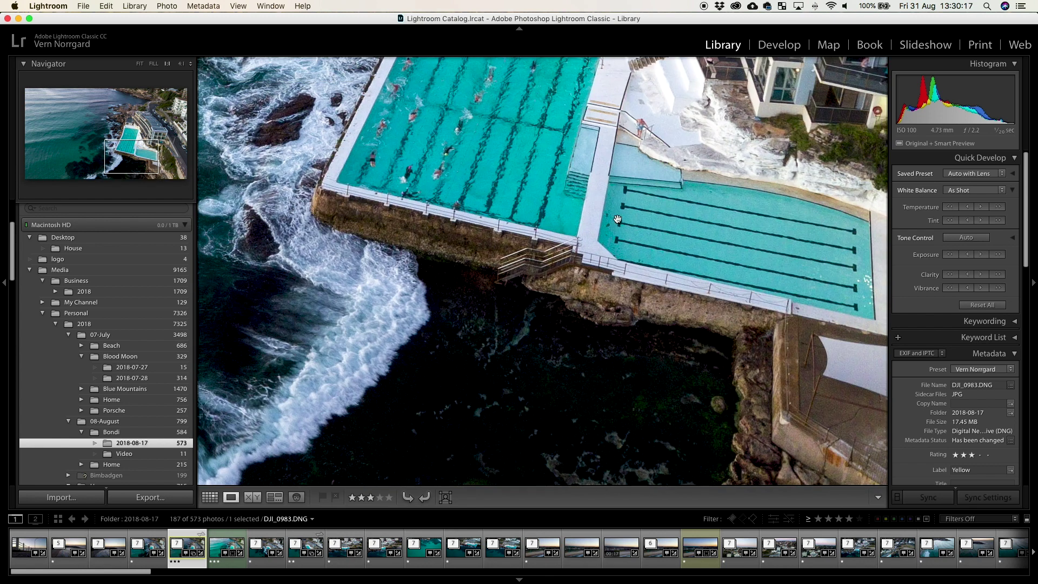
{"action": "scroll", "coordinate": [617, 219], "scroll_direction": "right", "scroll_amount": 4}
{"action": "scroll", "coordinate": [626, 258], "scroll_direction": "up", "scroll_amount": 3}
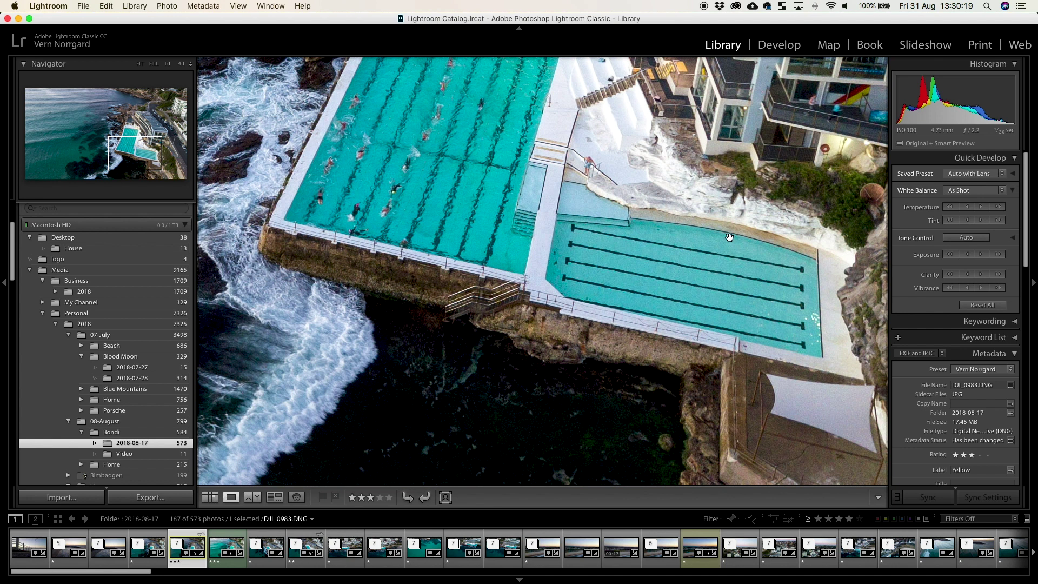
{"action": "scroll", "coordinate": [581, 334], "scroll_direction": "down", "scroll_amount": 4}
{"action": "scroll", "coordinate": [589, 319], "scroll_direction": "right", "scroll_amount": 2}
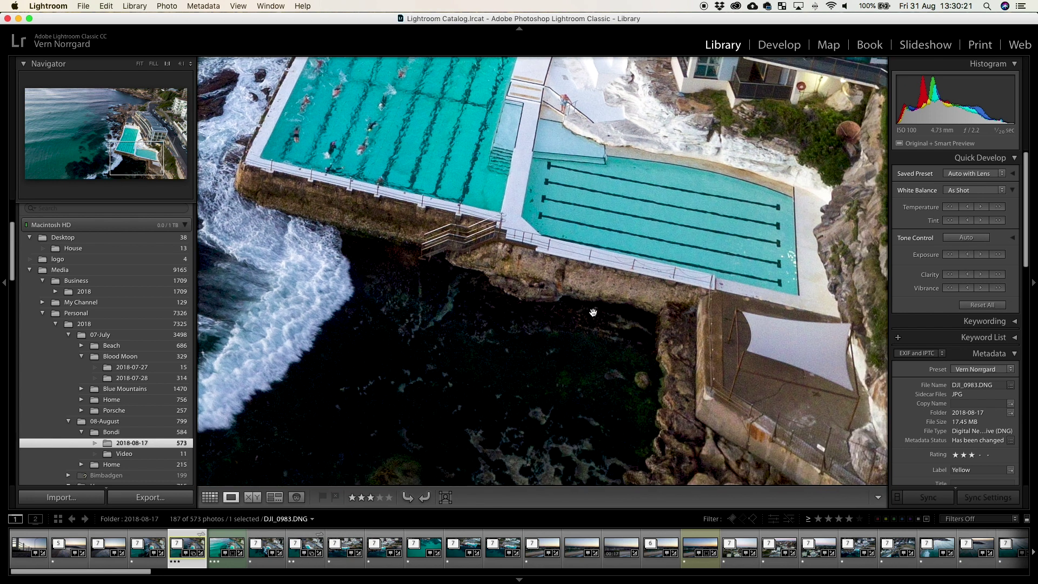
Step: Show the edited version DJI_0983-Edit.tif and examine its pools, shadow areas and blurred wave close up
{"action": "key", "text": "Right"}
{"action": "scroll", "coordinate": [594, 297], "scroll_direction": "right", "scroll_amount": 9}
{"action": "scroll", "coordinate": [595, 298], "scroll_direction": "up", "scroll_amount": 5}
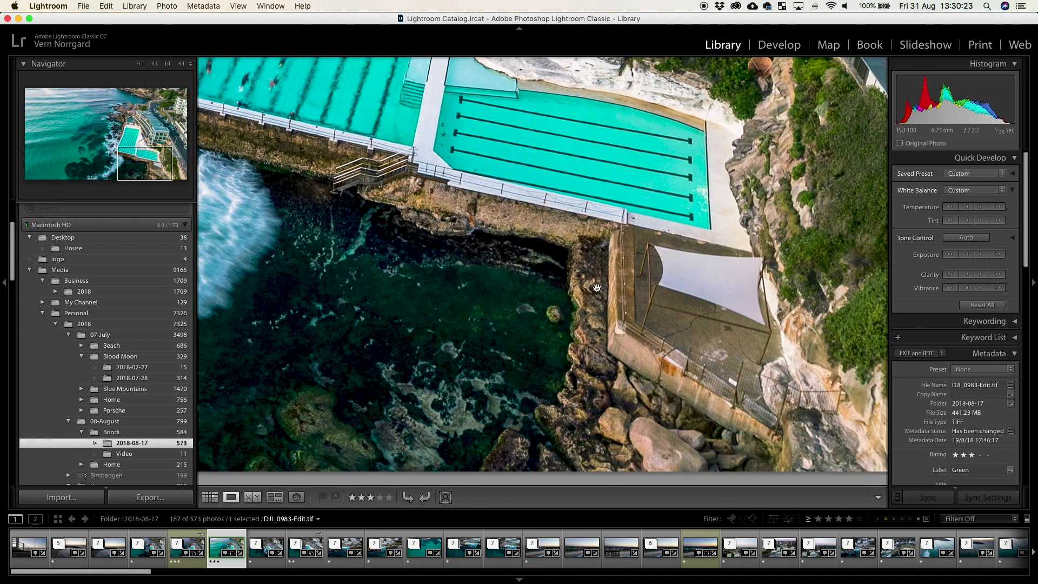
{"action": "scroll", "coordinate": [597, 287], "scroll_direction": "up", "scroll_amount": 5}
{"action": "scroll", "coordinate": [621, 281], "scroll_direction": "left", "scroll_amount": 4}
{"action": "scroll", "coordinate": [541, 368], "scroll_direction": "left", "scroll_amount": 4}
{"action": "scroll", "coordinate": [541, 368], "scroll_direction": "down", "scroll_amount": 1}
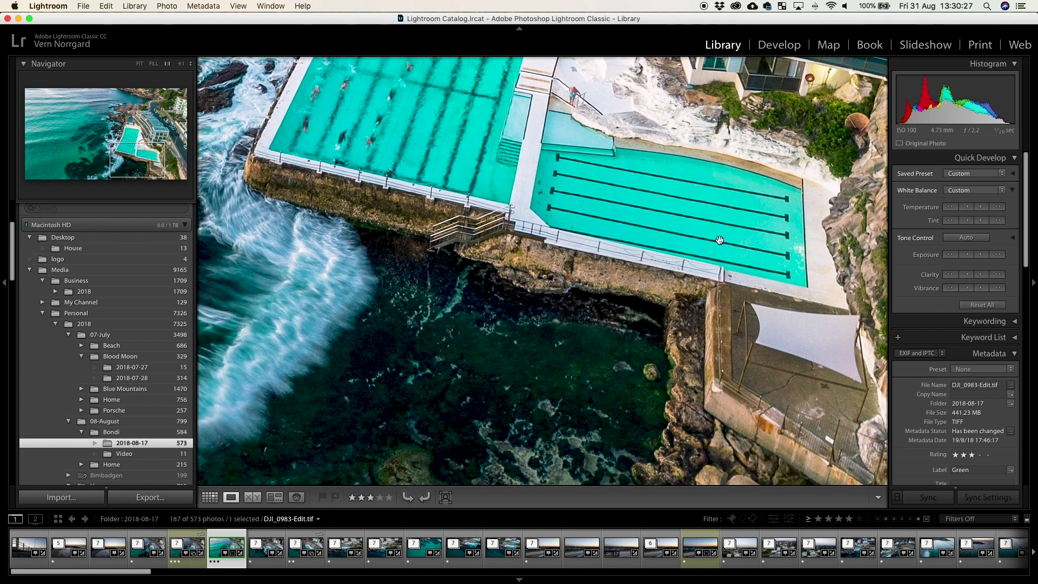
{"action": "scroll", "coordinate": [571, 221], "scroll_direction": "left", "scroll_amount": 10}
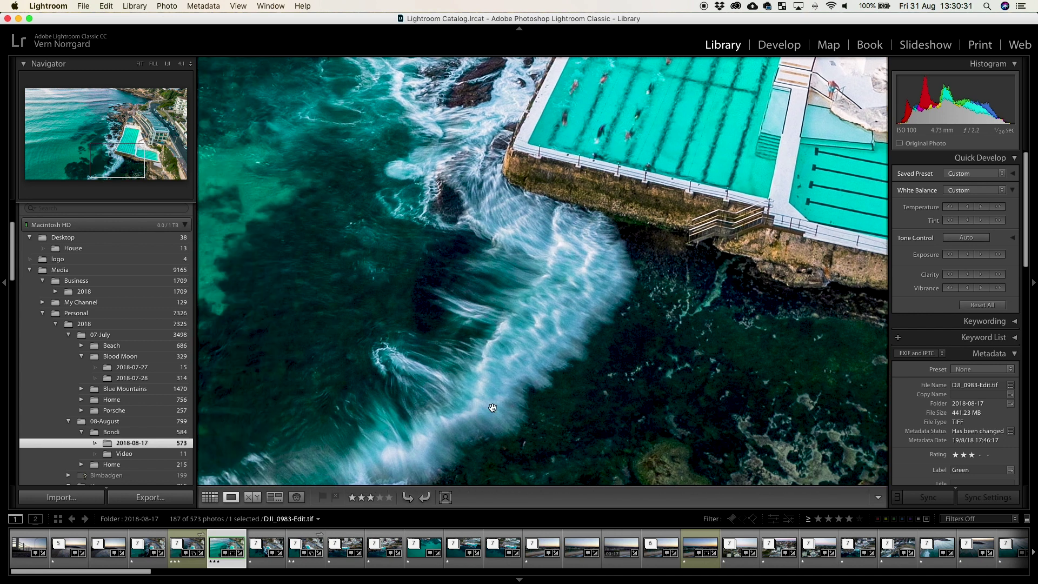
{"action": "left_click", "coordinate": [626, 287]}
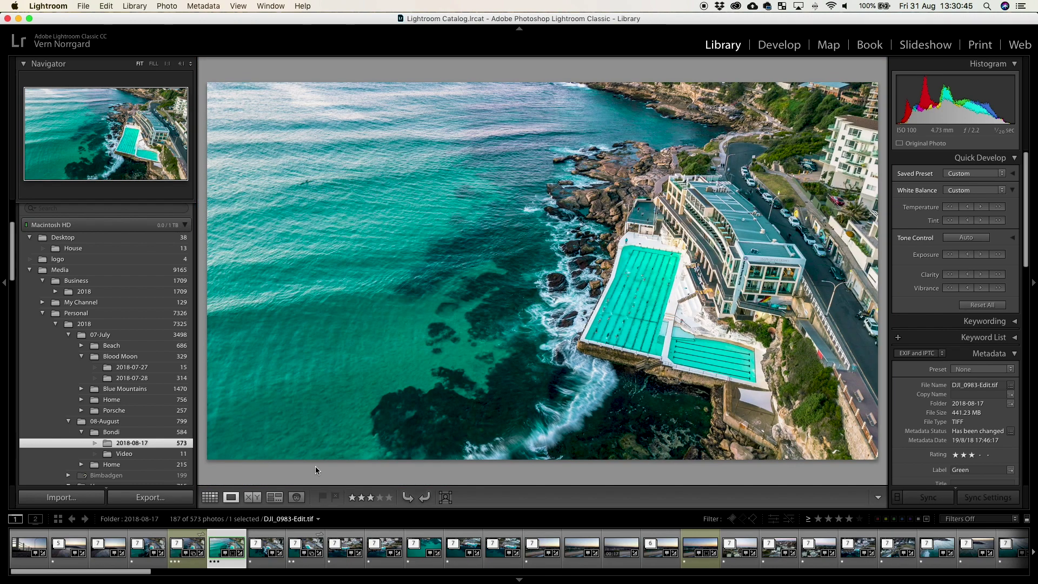
Step: Expand the stack of the two-star photo DJI_0998.DNG in the grid and open its first photo in Loupe view
{"action": "key", "text": "Right"}
{"action": "key", "text": "Right"}
{"action": "key", "text": "Right"}
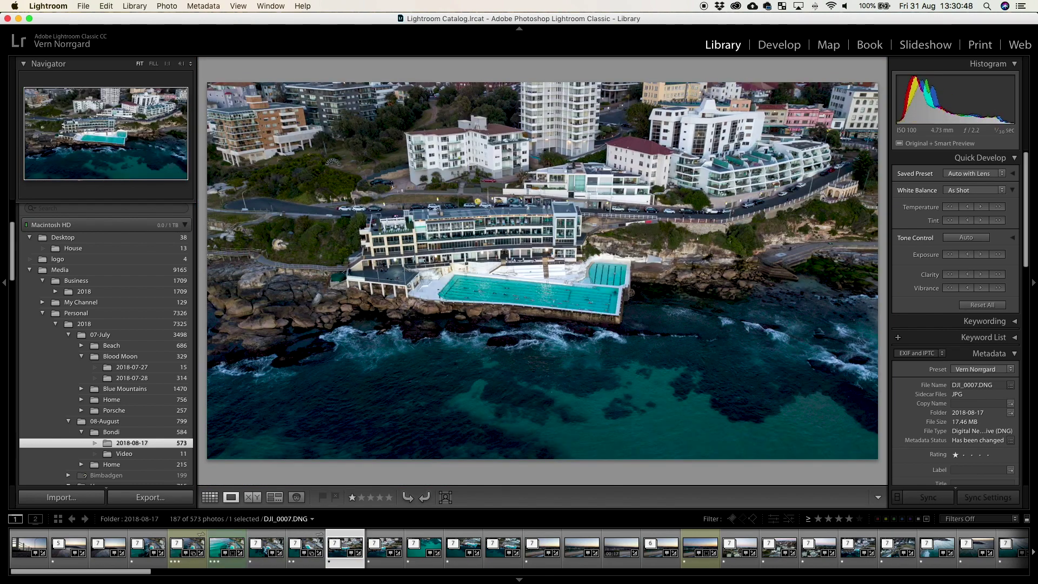
{"action": "key", "text": "Left"}
{"action": "key", "text": "g"}
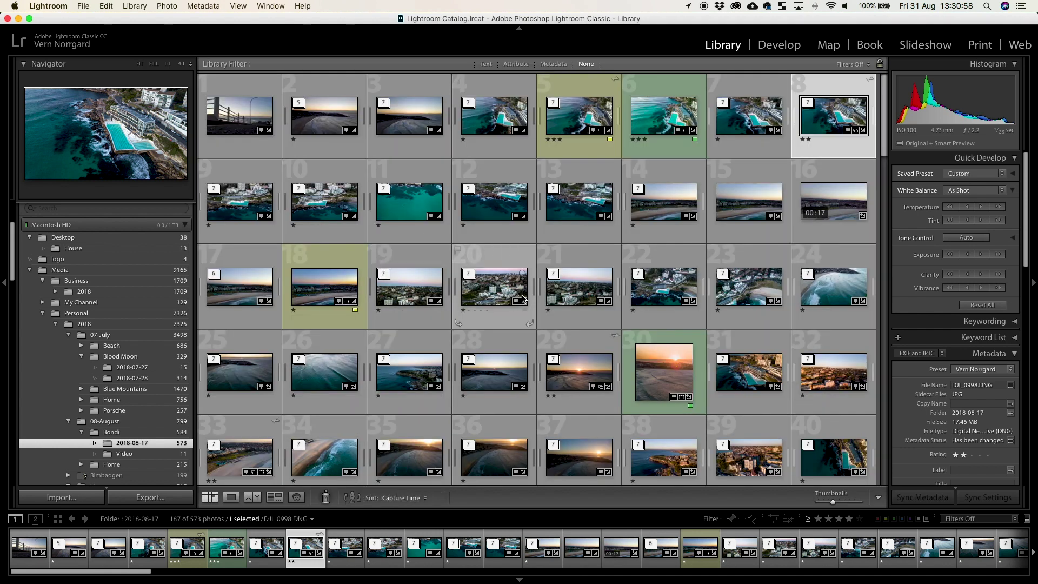
{"action": "left_click", "coordinate": [809, 103]}
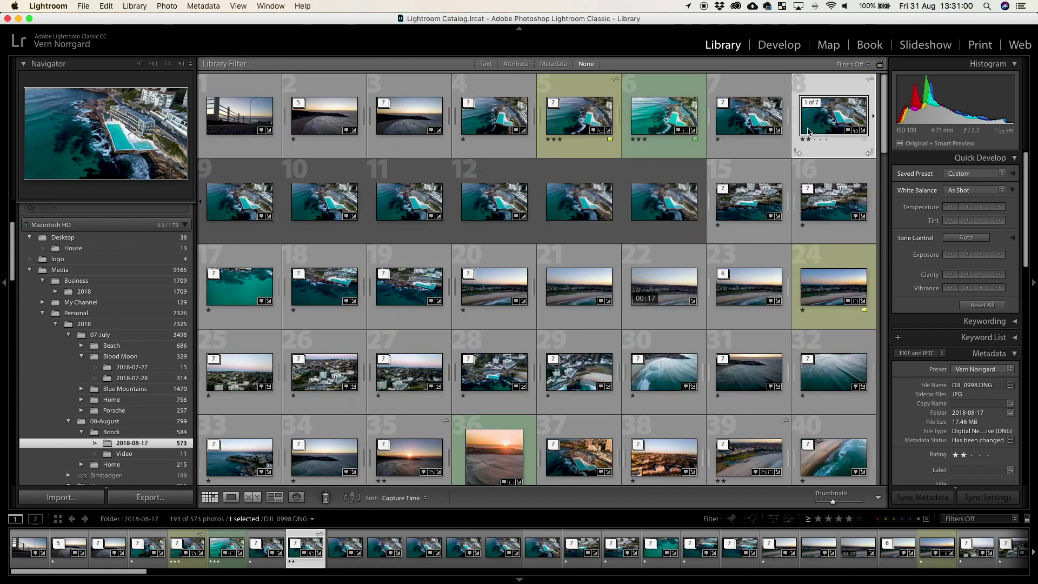
{"action": "double_click", "coordinate": [819, 122]}
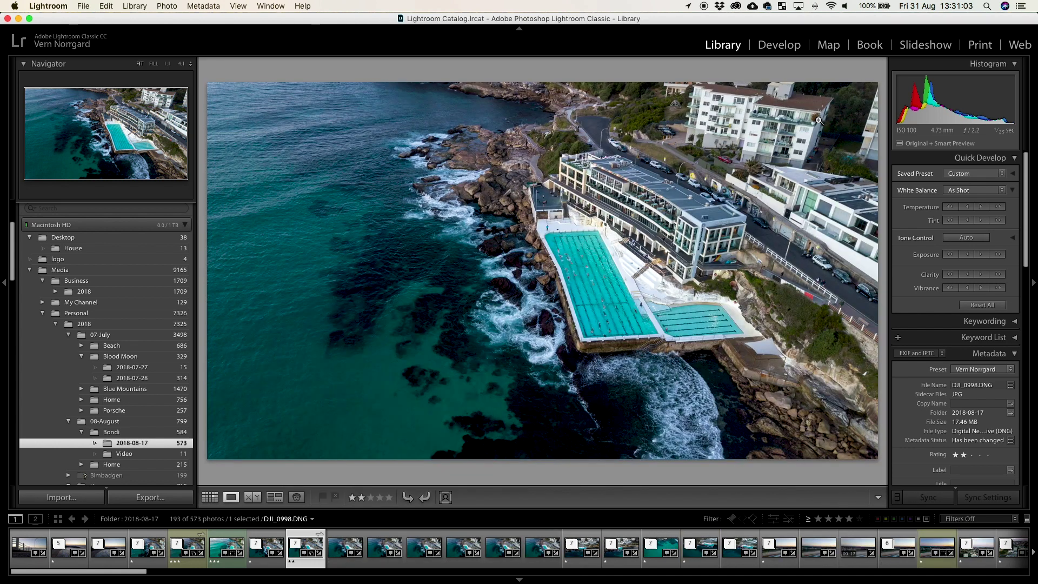
Step: Compare the individual exposures in the DJI_0998.DNG stack by stepping back and forth between them
{"action": "key", "text": "Right"}
{"action": "key", "text": "Right"}
{"action": "key", "text": "Right"}
{"action": "key", "text": "Right"}
{"action": "key", "text": "Right"}
{"action": "key", "text": "Right"}
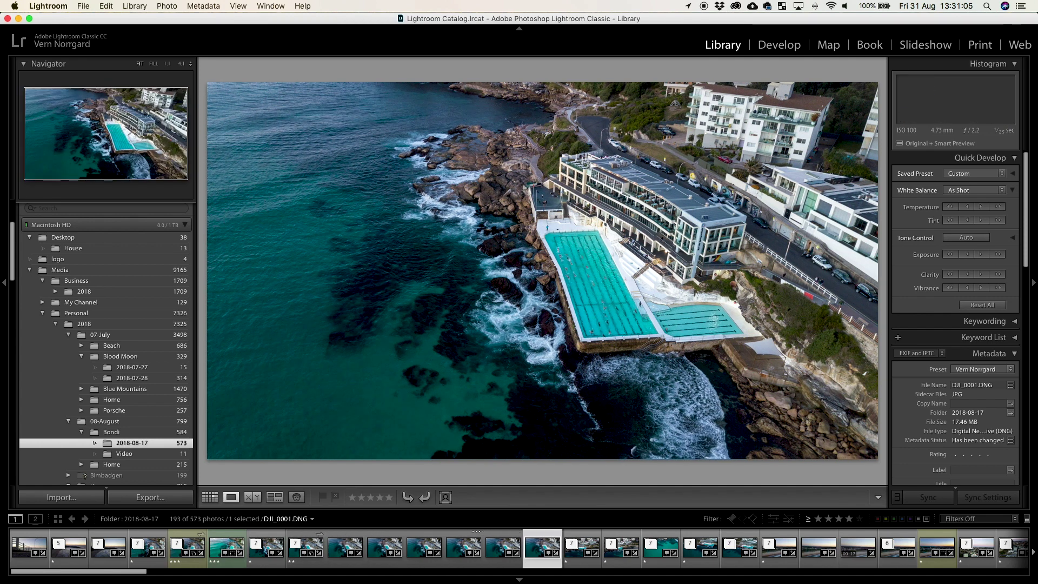
{"action": "key", "text": "Left"}
{"action": "key", "text": "Left"}
{"action": "key", "text": "Left"}
{"action": "key", "text": "Left"}
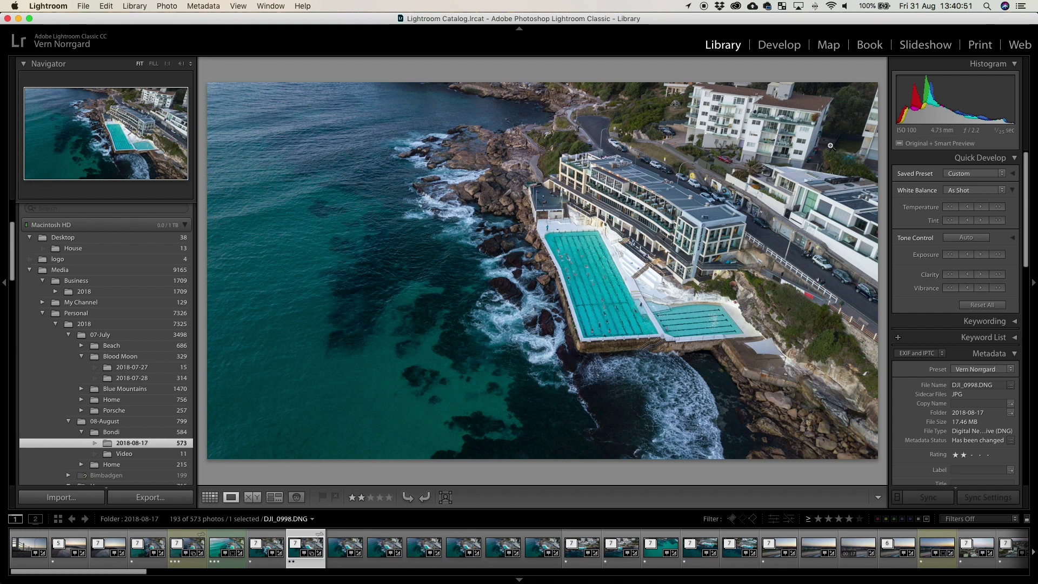
{"action": "key", "text": "Right"}
{"action": "key", "text": "Right"}
{"action": "key", "text": "Right"}
{"action": "key", "text": "Right"}
{"action": "key", "text": "Right"}
{"action": "key", "text": "Right"}
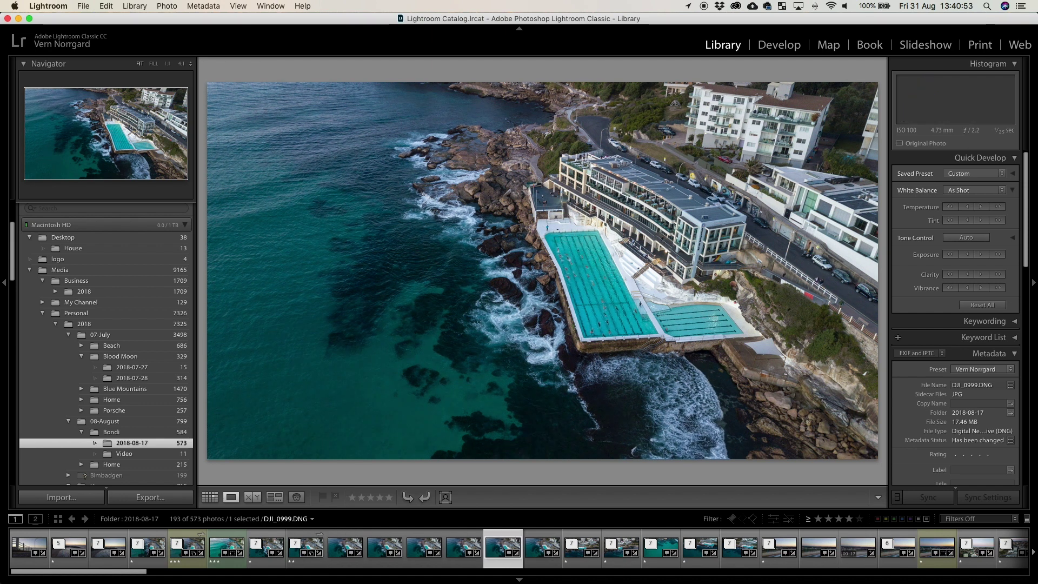
{"action": "key", "text": "Right"}
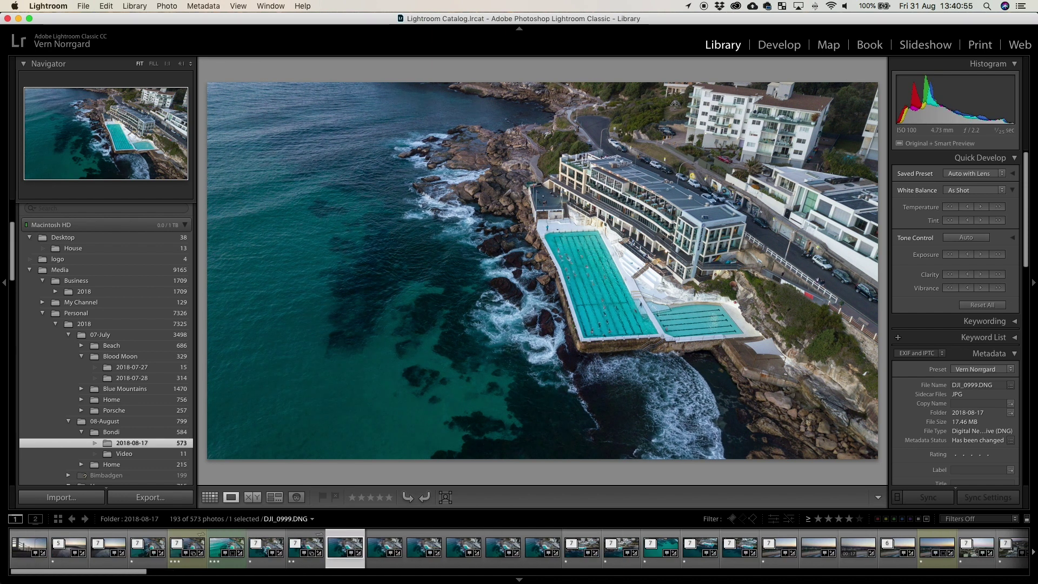
{"action": "key", "text": "Left"}
{"action": "key", "text": "Right"}
{"action": "key", "text": "Right"}
{"action": "key", "text": "Right"}
{"action": "key", "text": "Right"}
{"action": "key", "text": "Right"}
{"action": "key", "text": "Left"}
{"action": "key", "text": "Left"}
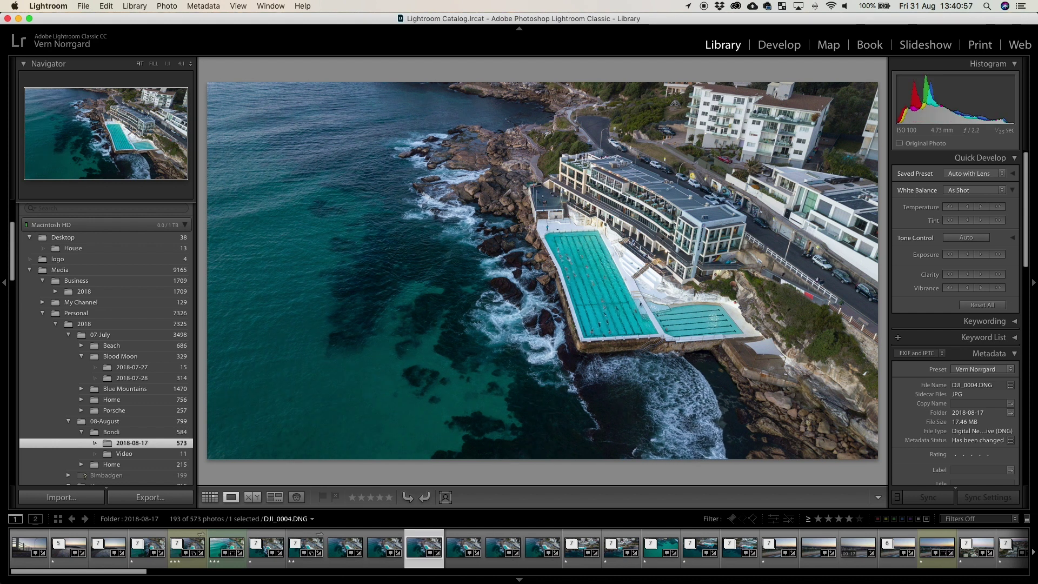
{"action": "key", "text": "Left"}
{"action": "key", "text": "Left"}
{"action": "key", "text": "Left"}
{"action": "key", "text": "Right"}
{"action": "key", "text": "Right"}
{"action": "key", "text": "Right"}
{"action": "key", "text": "Right"}
{"action": "key", "text": "Right"}
{"action": "key", "text": "Right"}
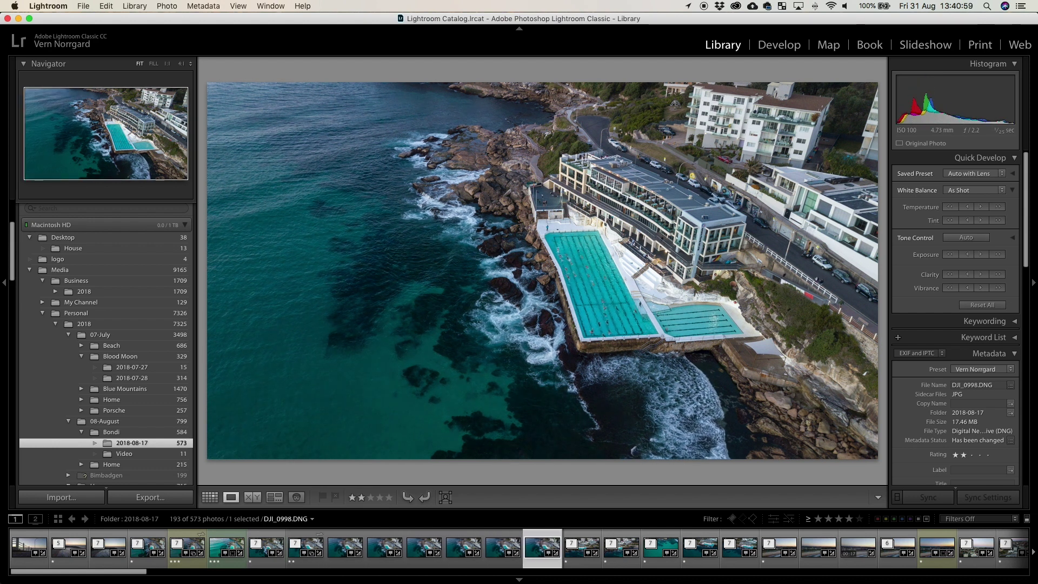
{"action": "key", "text": "Left"}
{"action": "key", "text": "Left"}
{"action": "key", "text": "Left"}
{"action": "key", "text": "Right"}
{"action": "key", "text": "Right"}
{"action": "key", "text": "Left"}
{"action": "key", "text": "Left"}
{"action": "key", "text": "Left"}
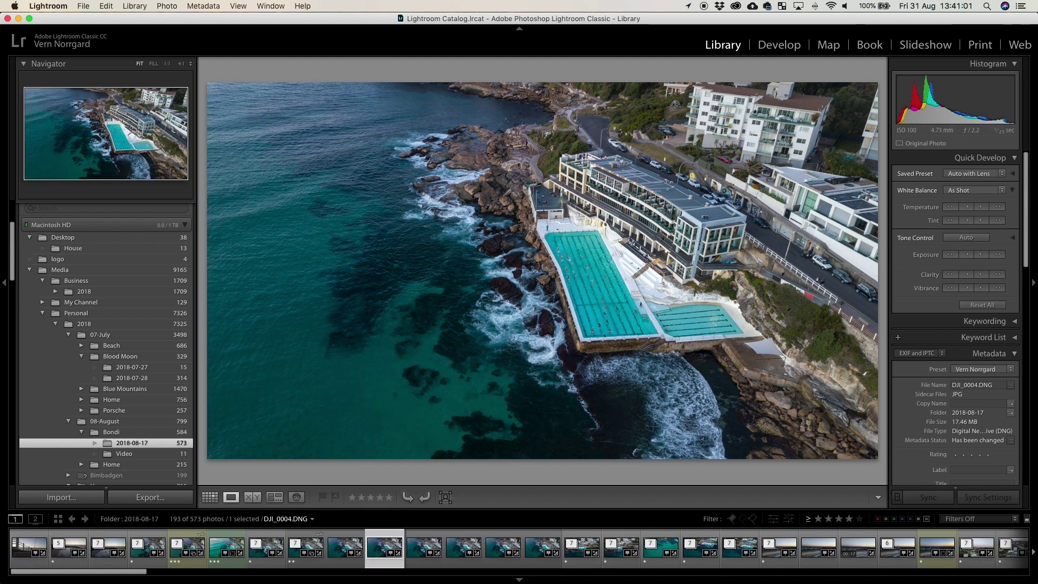
{"action": "key", "text": "Left"}
{"action": "key", "text": "Right"}
{"action": "key", "text": "Right"}
{"action": "key", "text": "Right"}
{"action": "key", "text": "Right"}
{"action": "key", "text": "Left"}
{"action": "key", "text": "Left"}
{"action": "key", "text": "Left"}
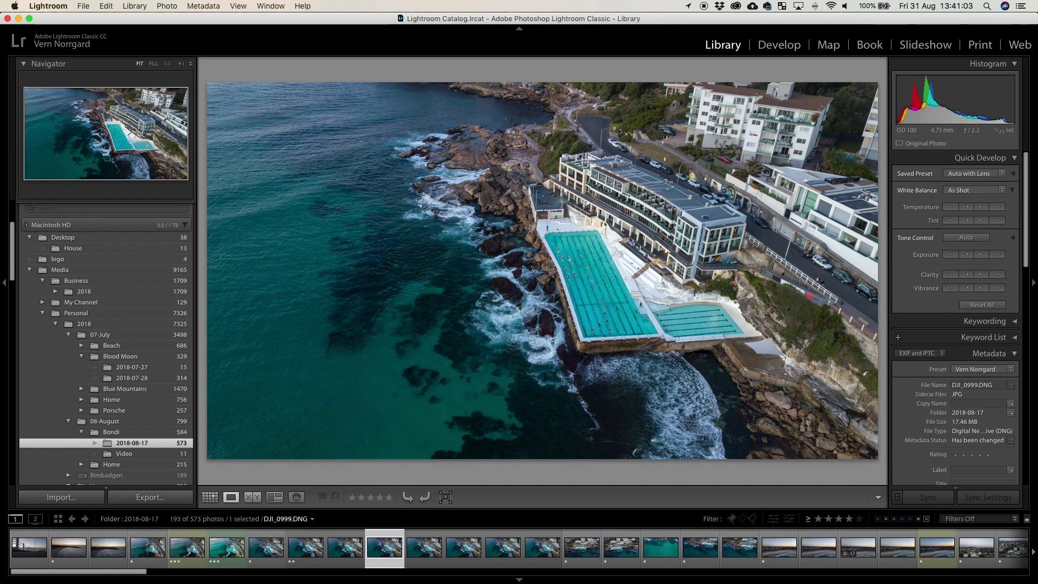
{"action": "key", "text": "Right"}
{"action": "key", "text": "Right"}
{"action": "key", "text": "Left"}
{"action": "key", "text": "Left"}
{"action": "key", "text": "Right"}
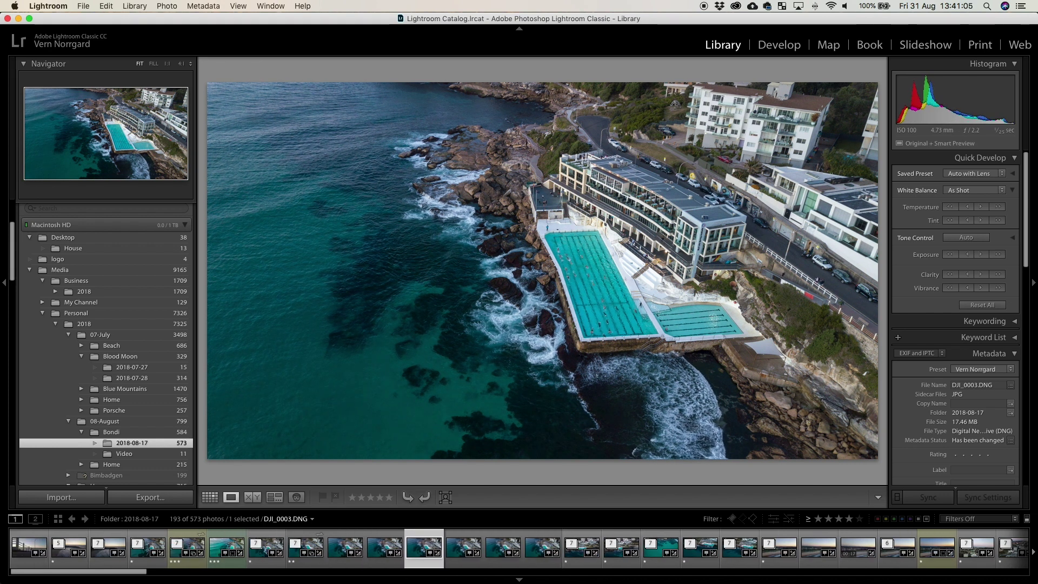
Step: Step through the frames DJI_0001.DNG to DJI_0005.DNG in Loupe view and examine how they differ from each other
{"action": "key", "text": "Right"}
{"action": "key", "text": "Right"}
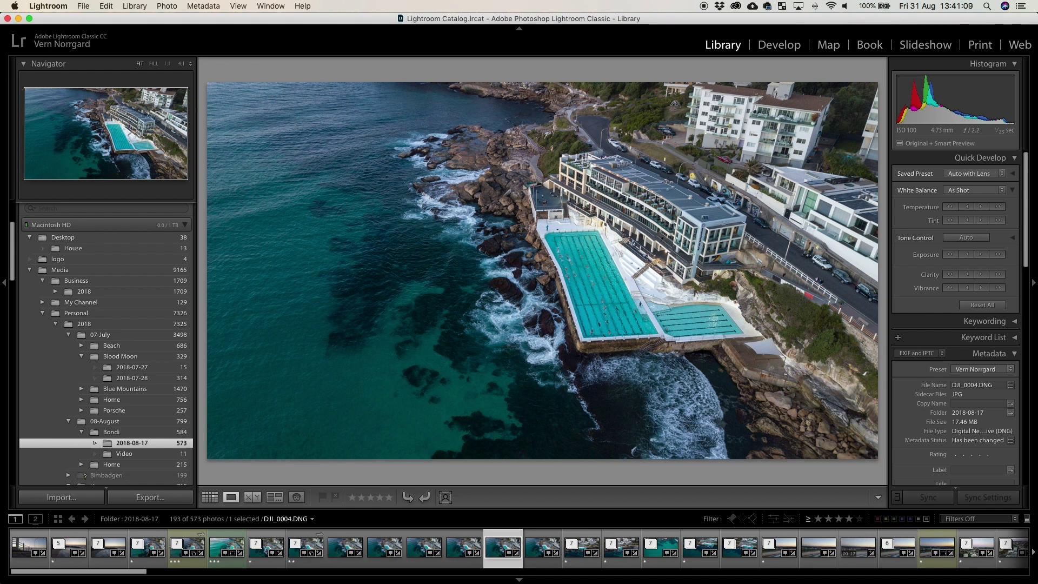
{"action": "key", "text": "Left"}
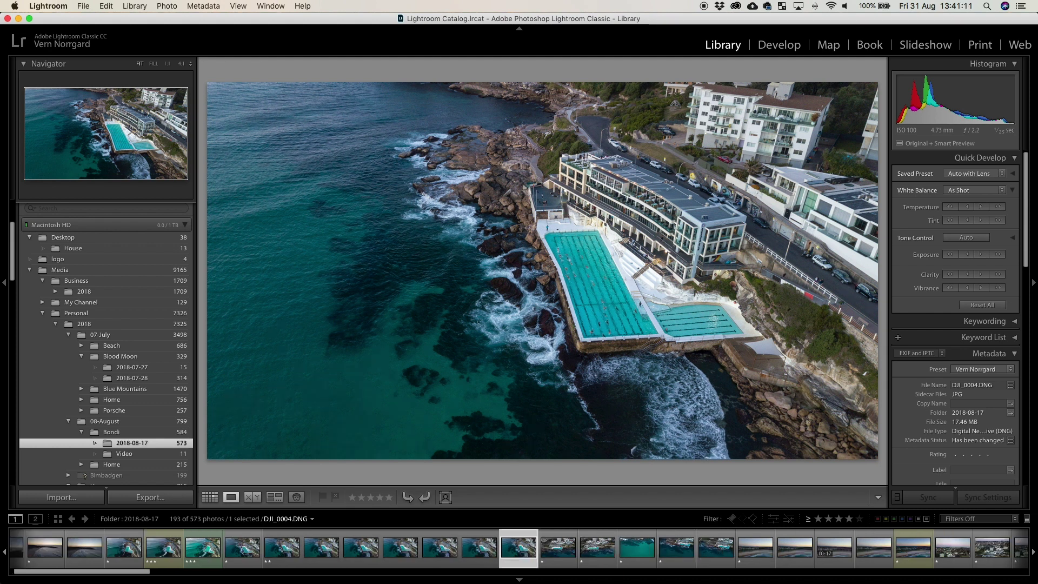
{"action": "key", "text": "Left"}
{"action": "key", "text": "Left"}
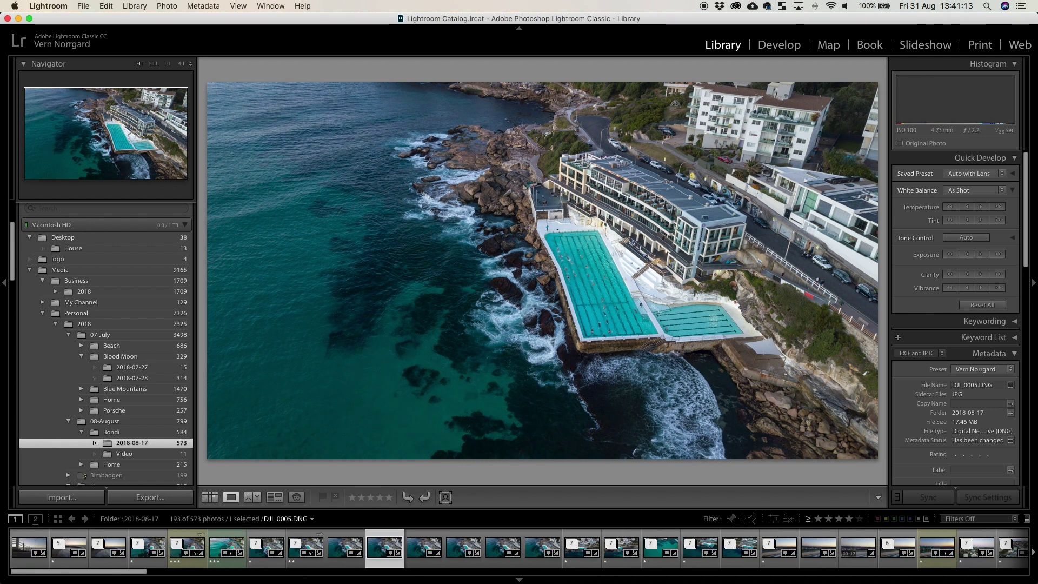
{"action": "key", "text": "Right"}
{"action": "key", "text": "Right"}
{"action": "key", "text": "Right"}
{"action": "key", "text": "Left"}
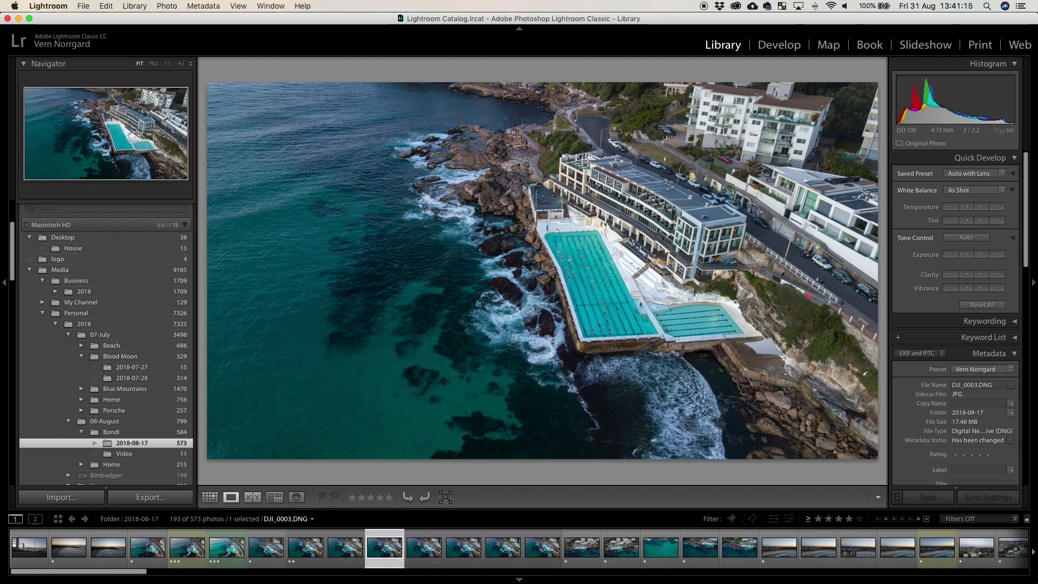
{"action": "key", "text": "Left"}
{"action": "key", "text": "Left"}
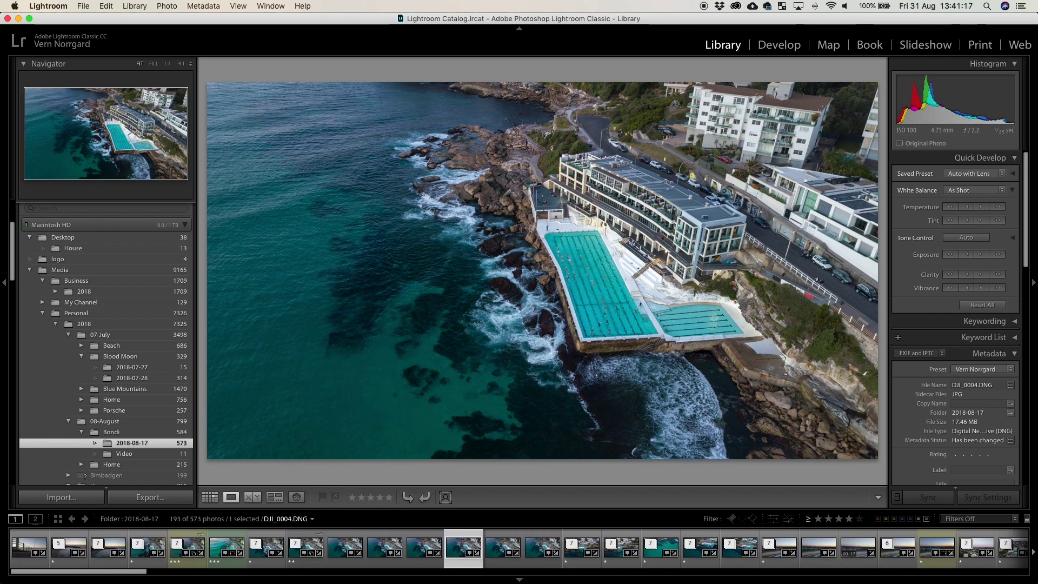
{"action": "key", "text": "Right"}
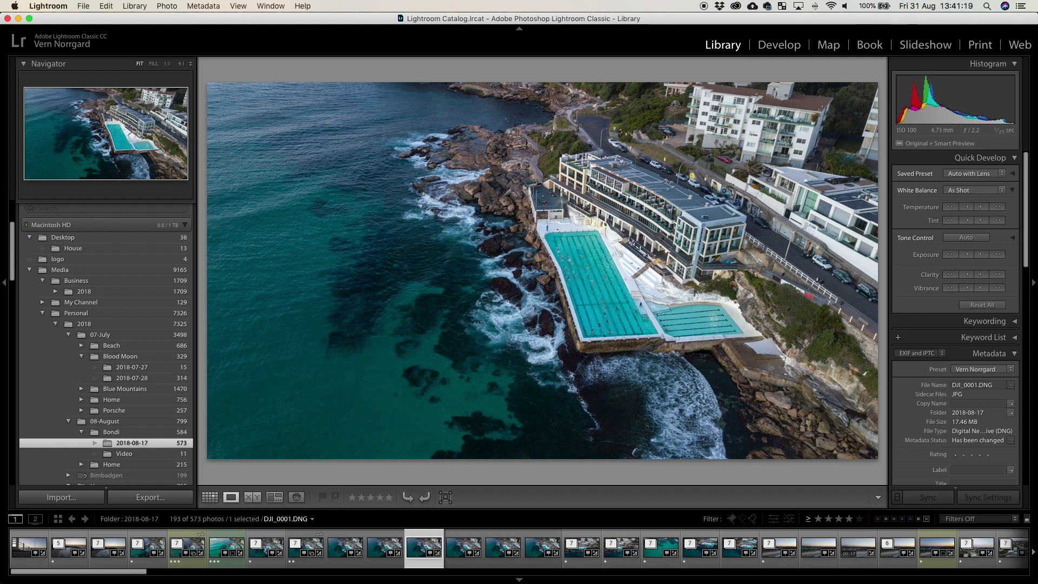
{"action": "key", "text": "Right"}
{"action": "key", "text": "Left"}
{"action": "key", "text": "Left"}
{"action": "key", "text": "Left"}
{"action": "key", "text": "Right"}
{"action": "key", "text": "Right"}
{"action": "key", "text": "Right"}
{"action": "key", "text": "Right"}
{"action": "key", "text": "Right"}
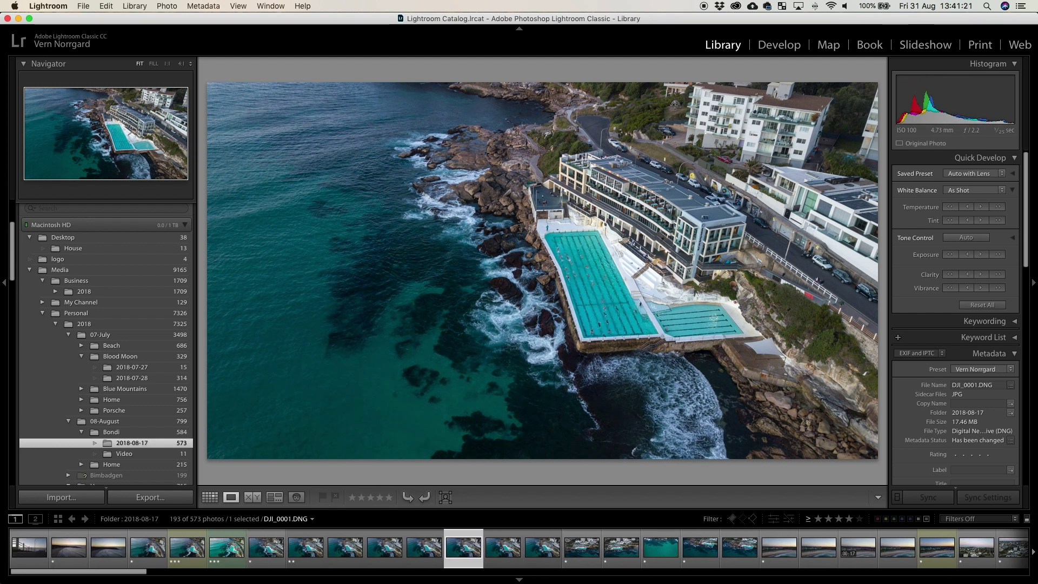
Step: Return to the grid and select all seven photos of the expanded DJI_0998.DNG stack
{"action": "key", "text": "g"}
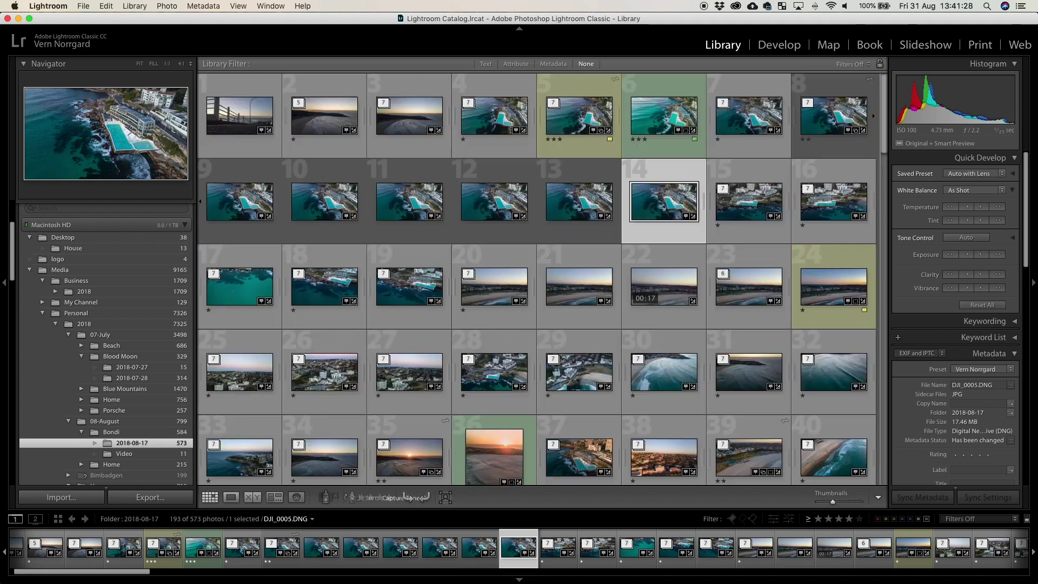
{"action": "left_click", "coordinate": [830, 114]}
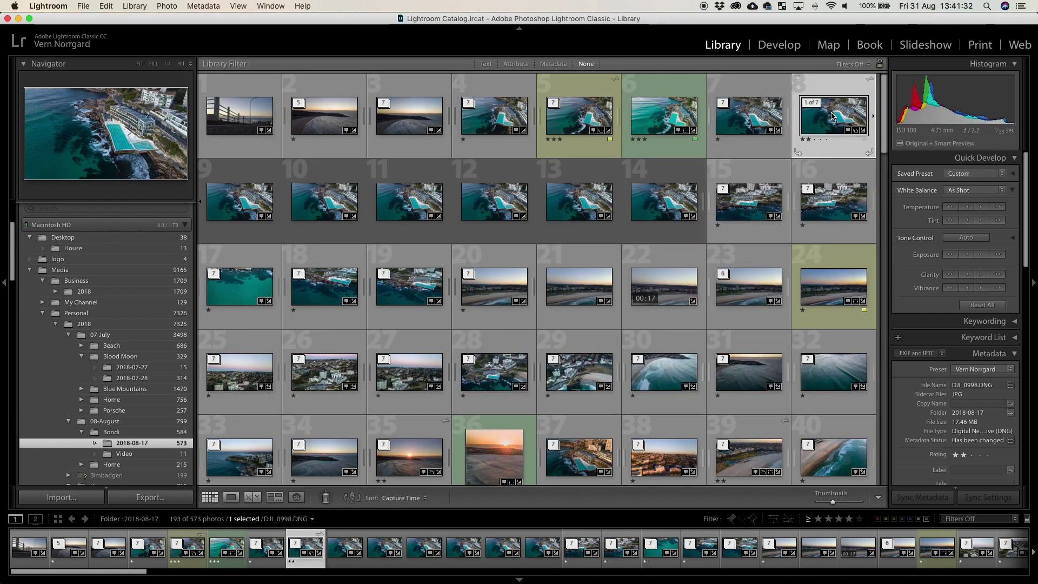
{"action": "left_click", "coordinate": [657, 206], "text": "shift"}
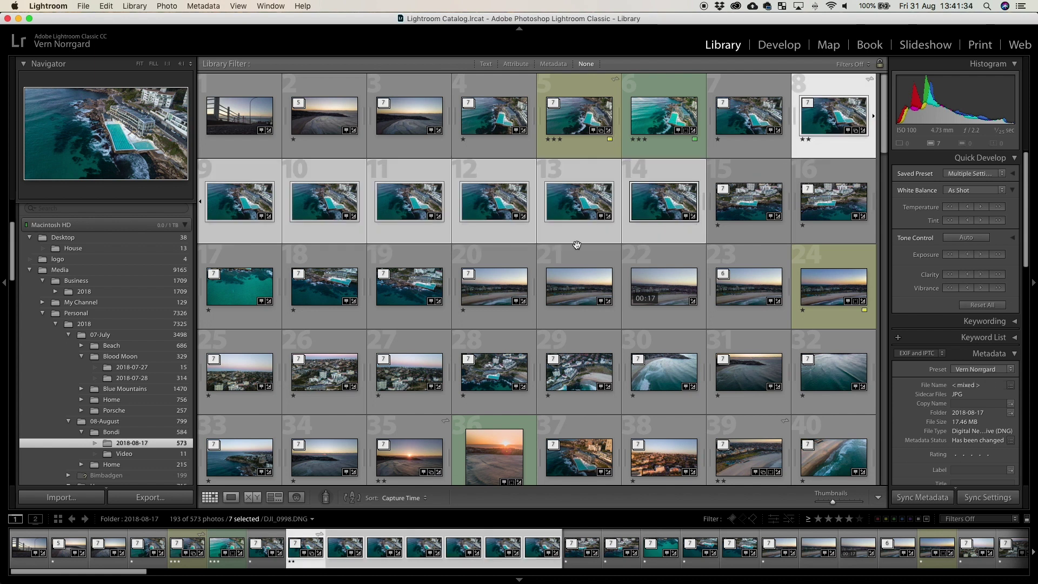
Step: Open the seven selected photos as layers of one document in Photoshop
{"action": "right_click", "coordinate": [822, 128]}
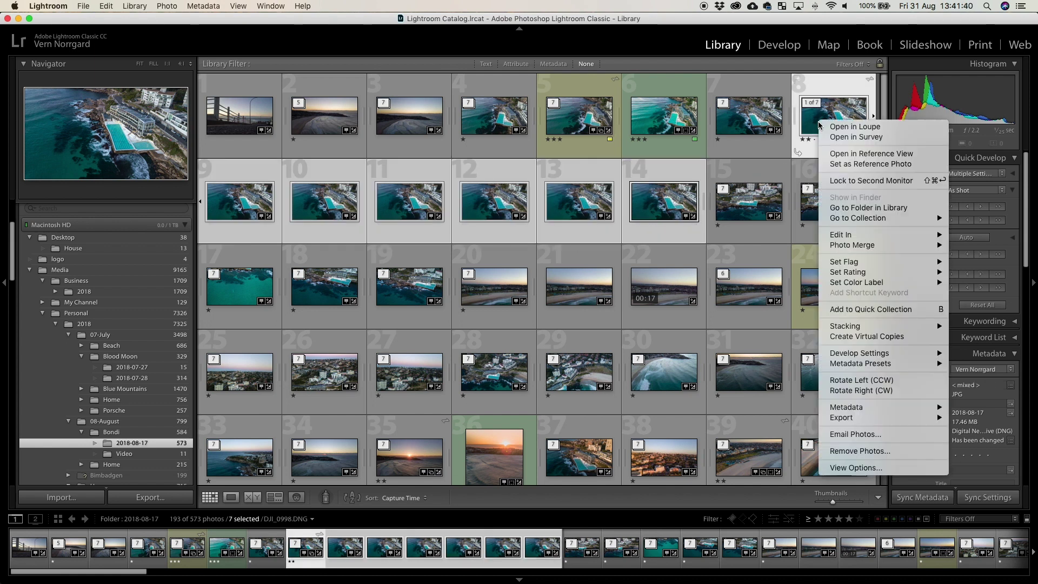
{"action": "mouse_move", "coordinate": [856, 236]}
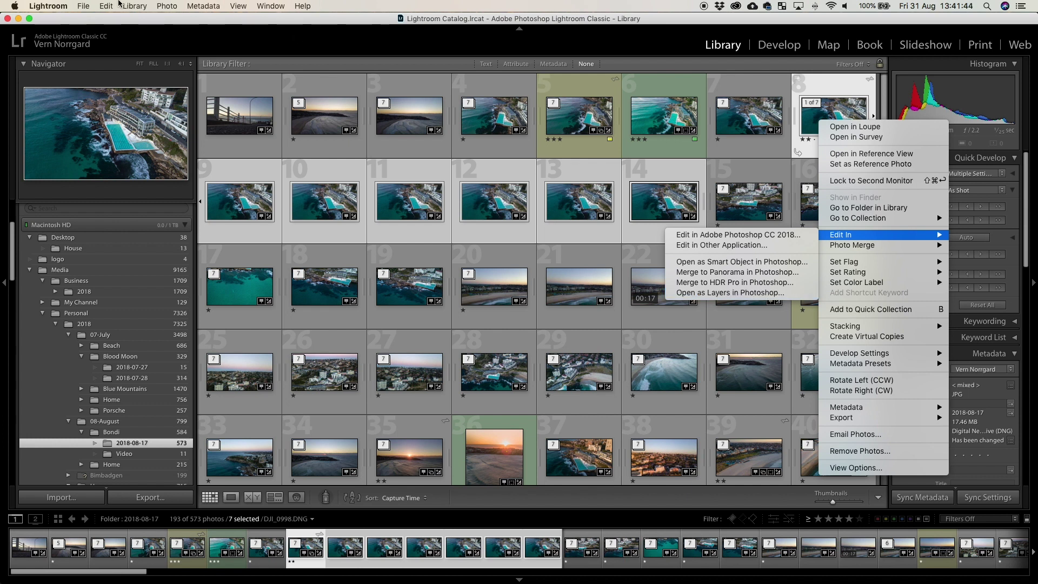
{"action": "left_click", "coordinate": [100, 7]}
{"action": "left_click", "coordinate": [84, 7]}
{"action": "mouse_move", "coordinate": [164, 8]}
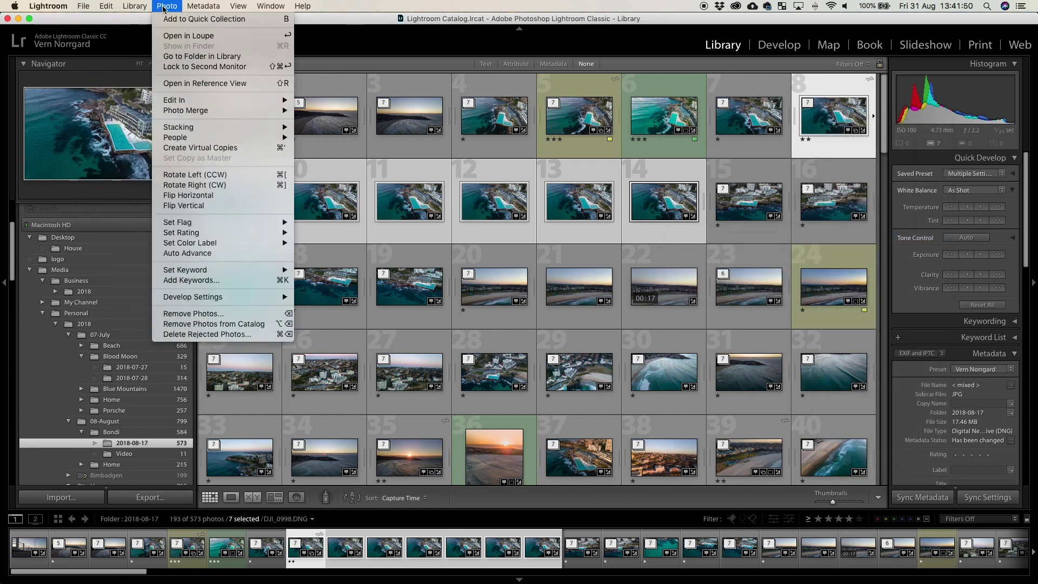
{"action": "mouse_move", "coordinate": [225, 101]}
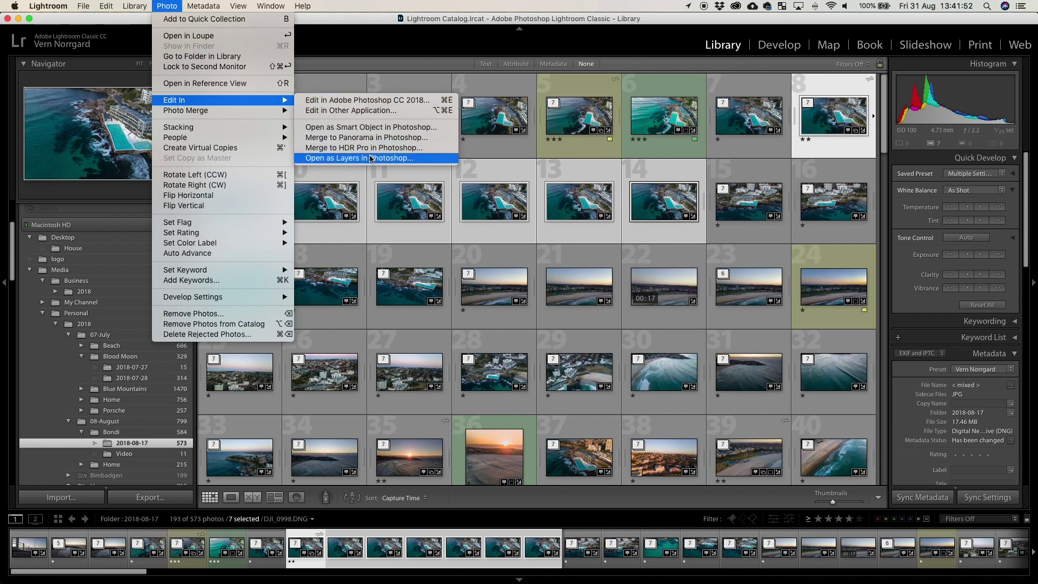
{"action": "right_click", "coordinate": [841, 123]}
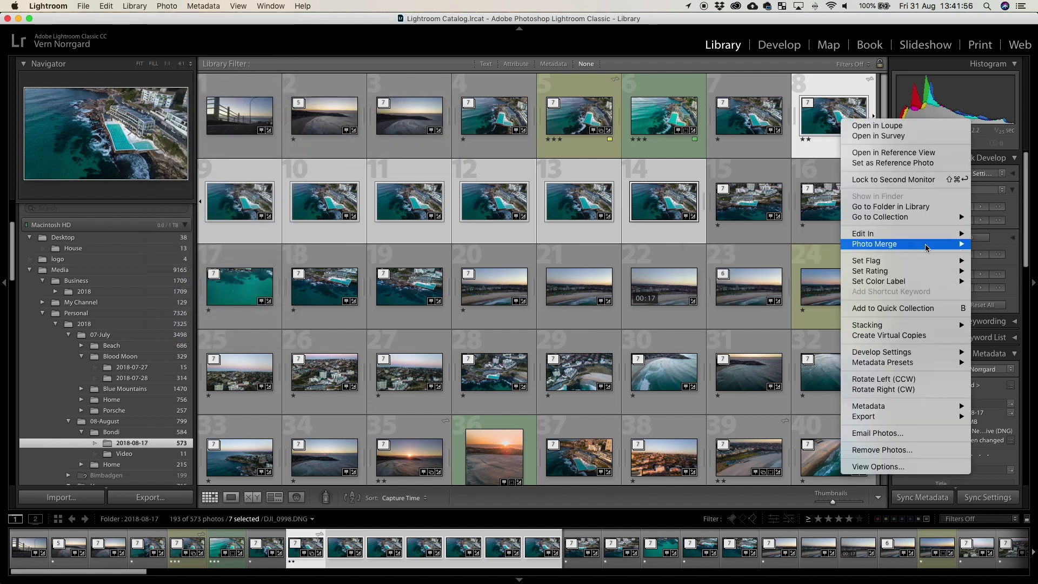
{"action": "mouse_move", "coordinate": [919, 234]}
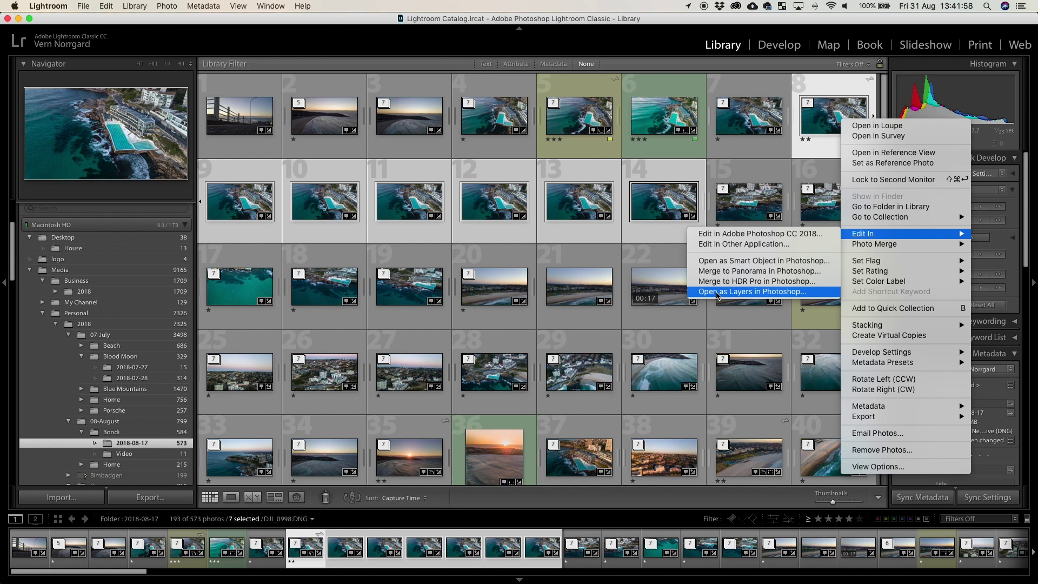
{"action": "left_click", "coordinate": [767, 295]}
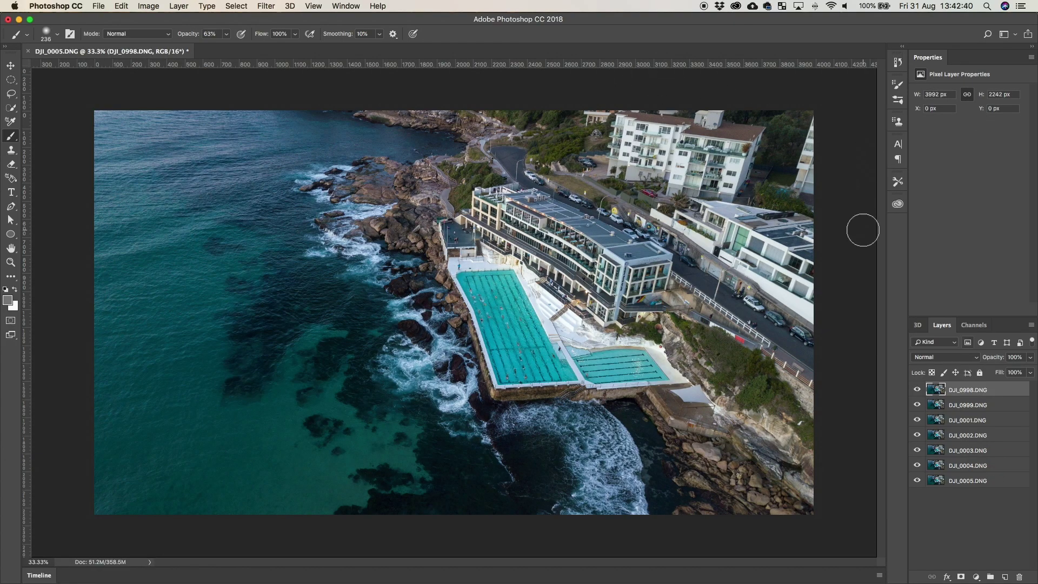
Step: Select all seven layers from DJI_0998.DNG to DJI_0005.DNG and run Auto-Align Layers on them
{"action": "left_click", "coordinate": [975, 485], "text": "shift"}
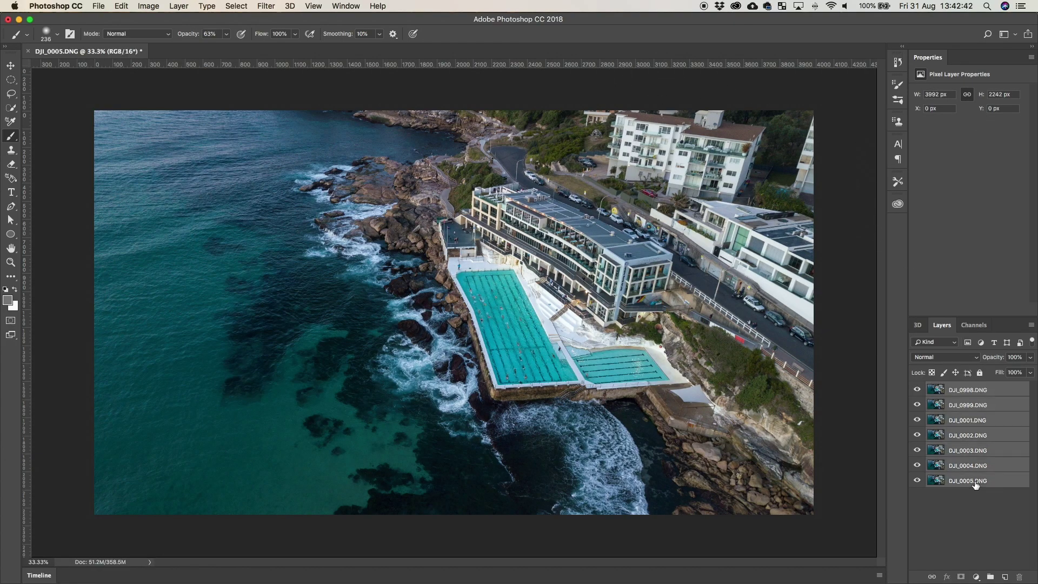
{"action": "left_click", "coordinate": [126, 6]}
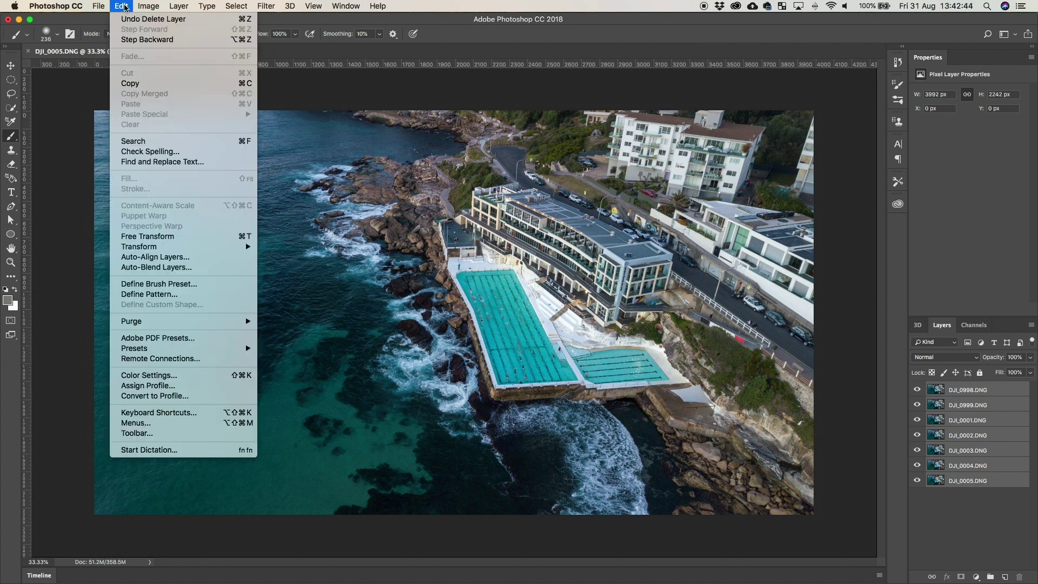
{"action": "left_click", "coordinate": [171, 259]}
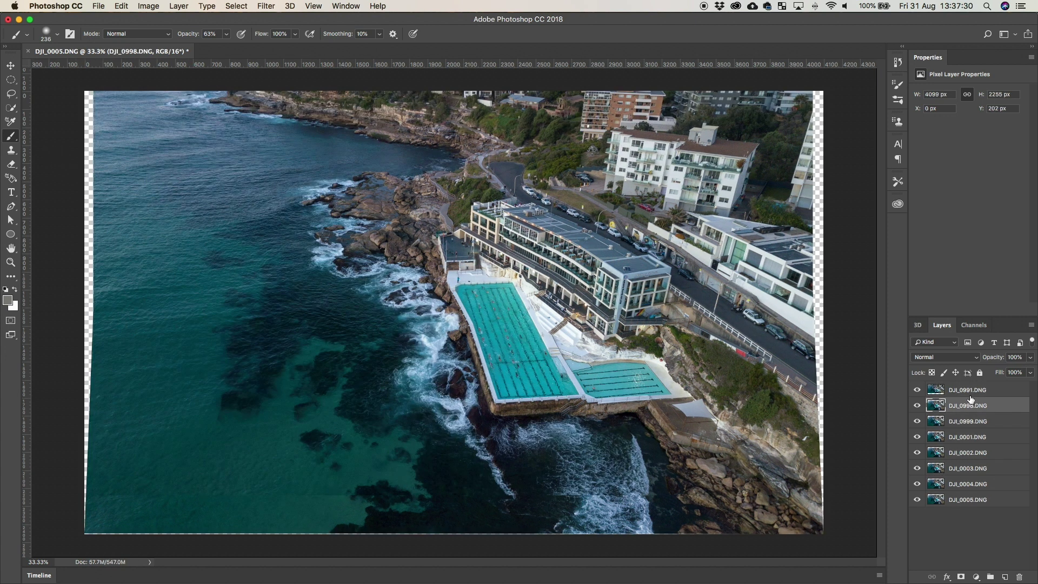
Step: Select the layer DJI_0991.DNG and toggle its visibility to compare its framing with the layers below
{"action": "left_click", "coordinate": [944, 394]}
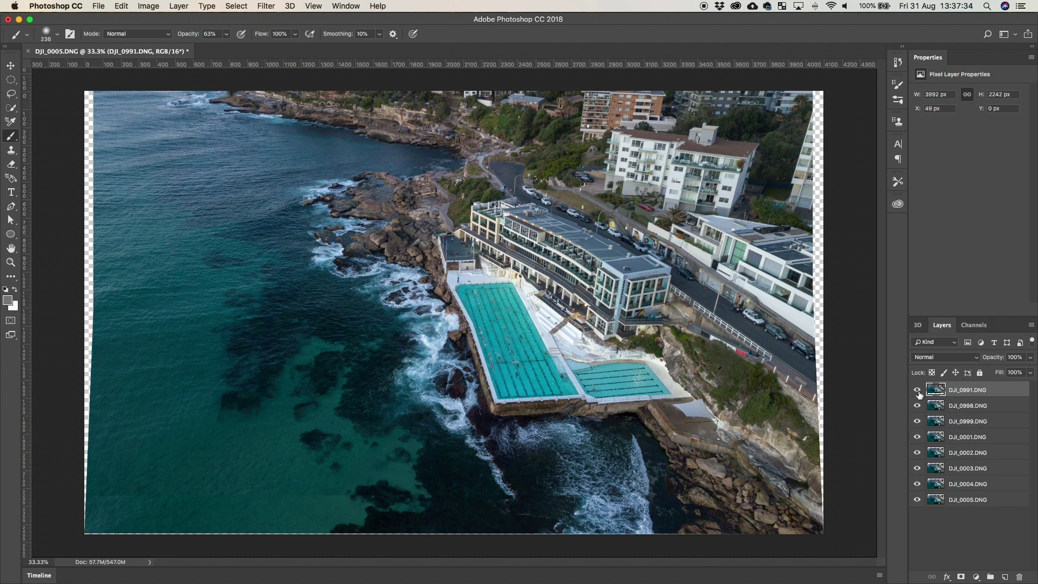
{"action": "left_click", "coordinate": [917, 390]}
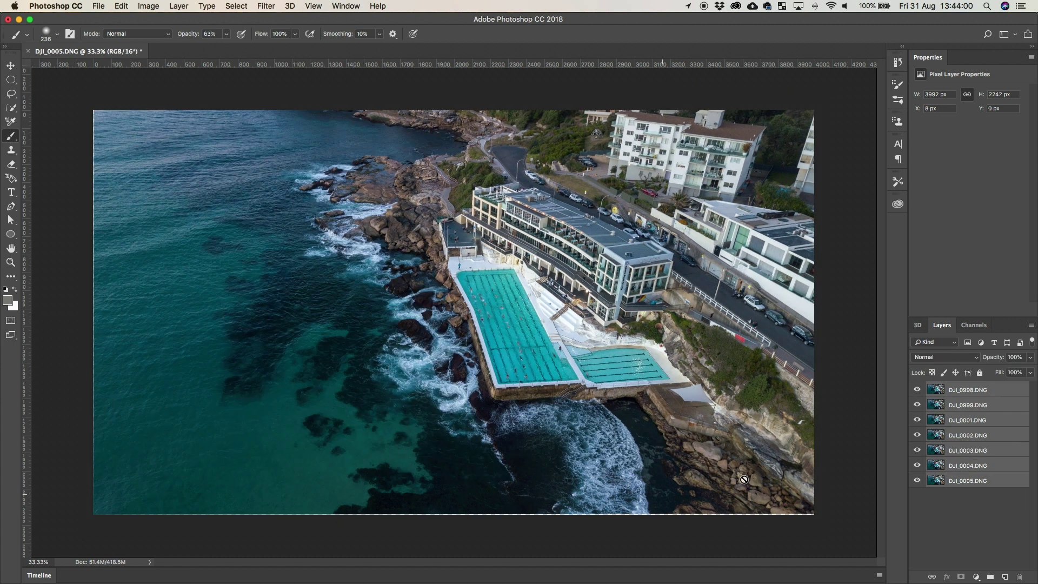
Step: Deselect the aligned layers, hide them one after another down to DJI_0004.DNG to check the alignment, and show them all again
{"action": "left_click", "coordinate": [976, 511]}
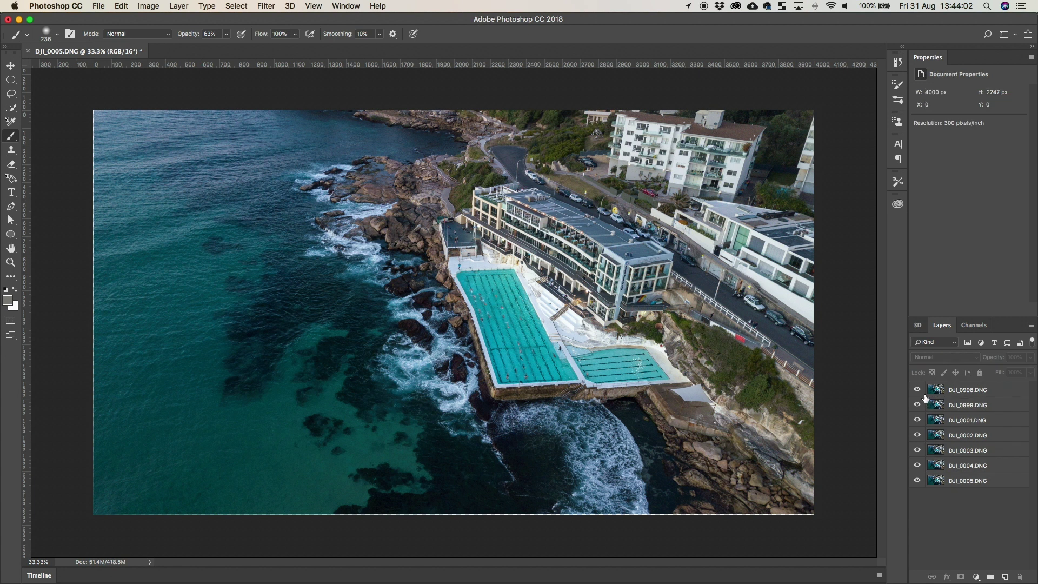
{"action": "left_click", "coordinate": [917, 390]}
{"action": "left_click", "coordinate": [917, 404]}
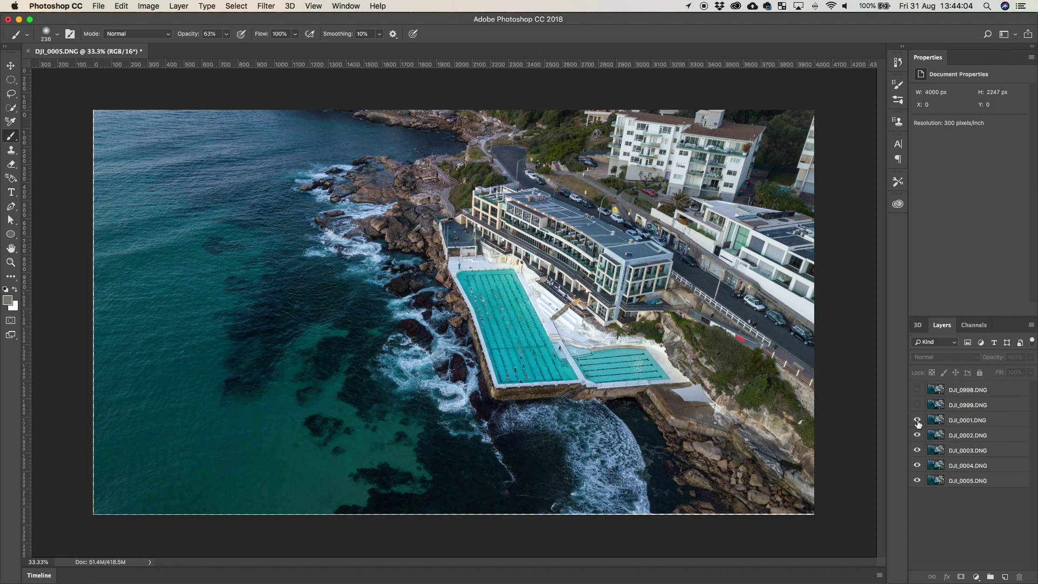
{"action": "left_click", "coordinate": [918, 420]}
{"action": "left_click", "coordinate": [918, 450]}
{"action": "left_click", "coordinate": [917, 465]}
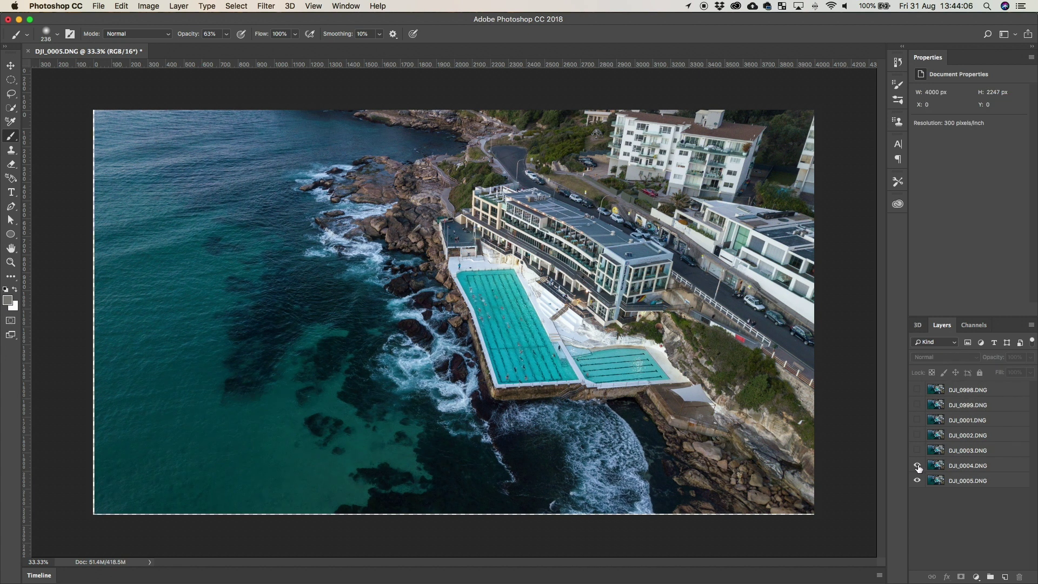
{"action": "left_click_drag", "start_coordinate": [920, 468], "coordinate": [917, 390]}
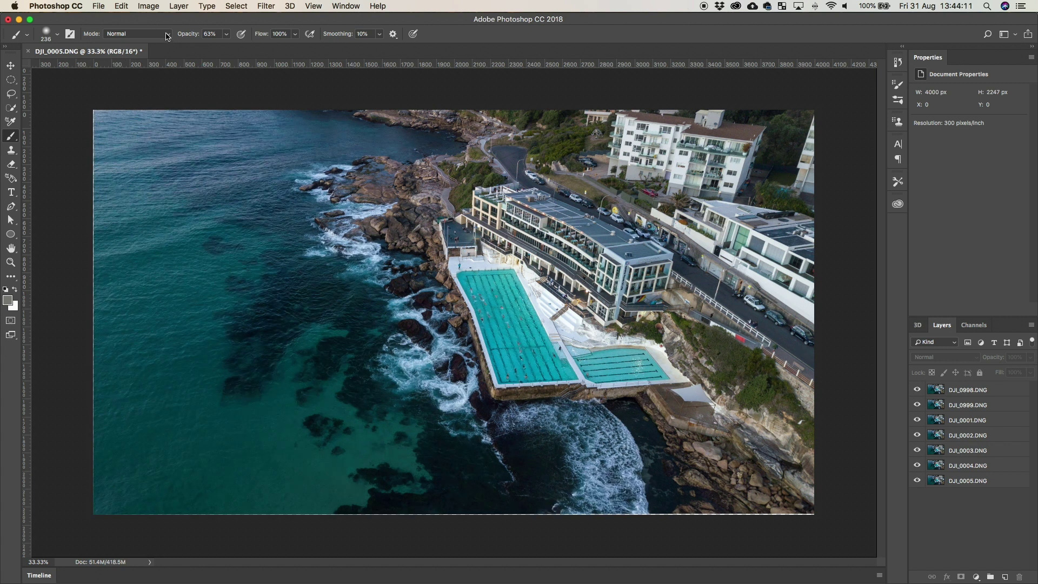
Step: Duplicate the layer DJI_0998.DNG within the same document and hide the copy
{"action": "left_click", "coordinate": [993, 396]}
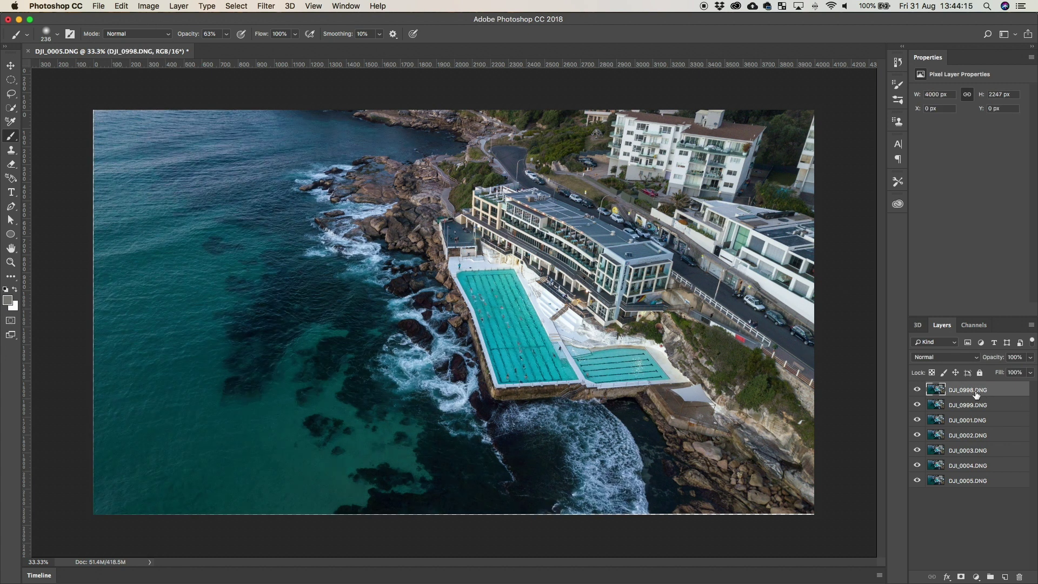
{"action": "right_click", "coordinate": [976, 394]}
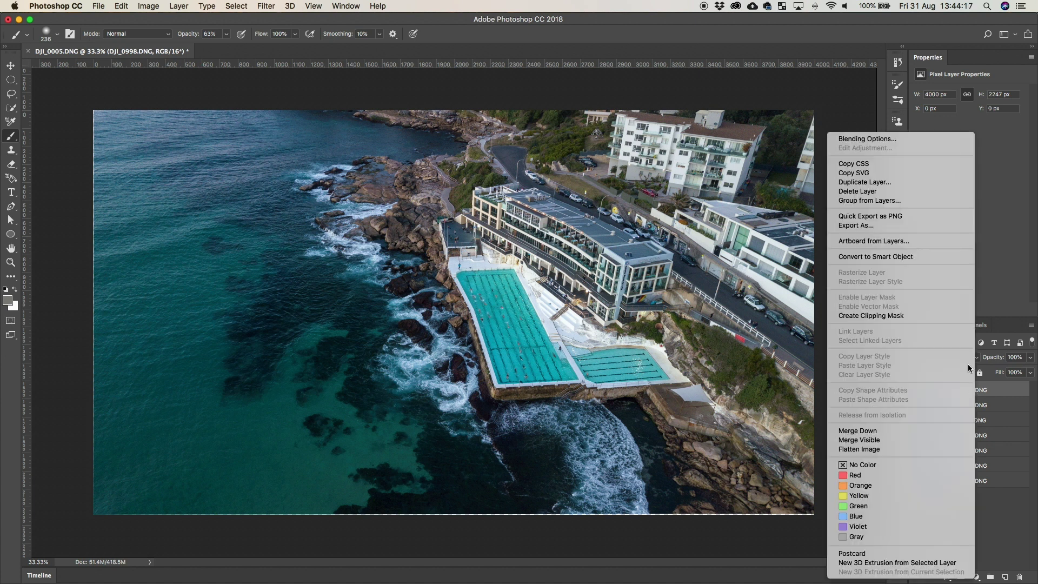
{"action": "left_click", "coordinate": [889, 182]}
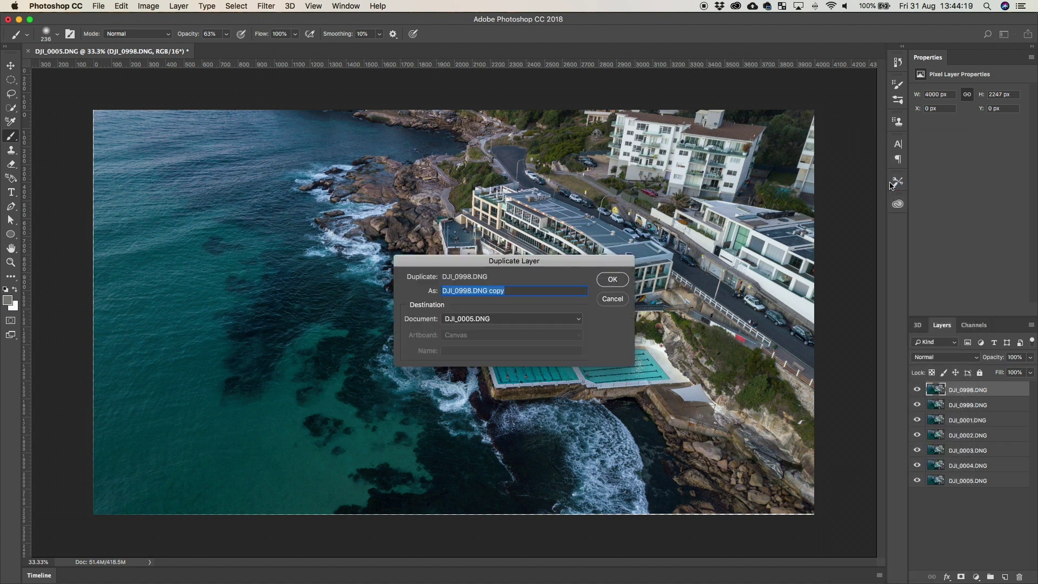
{"action": "key", "text": "Return"}
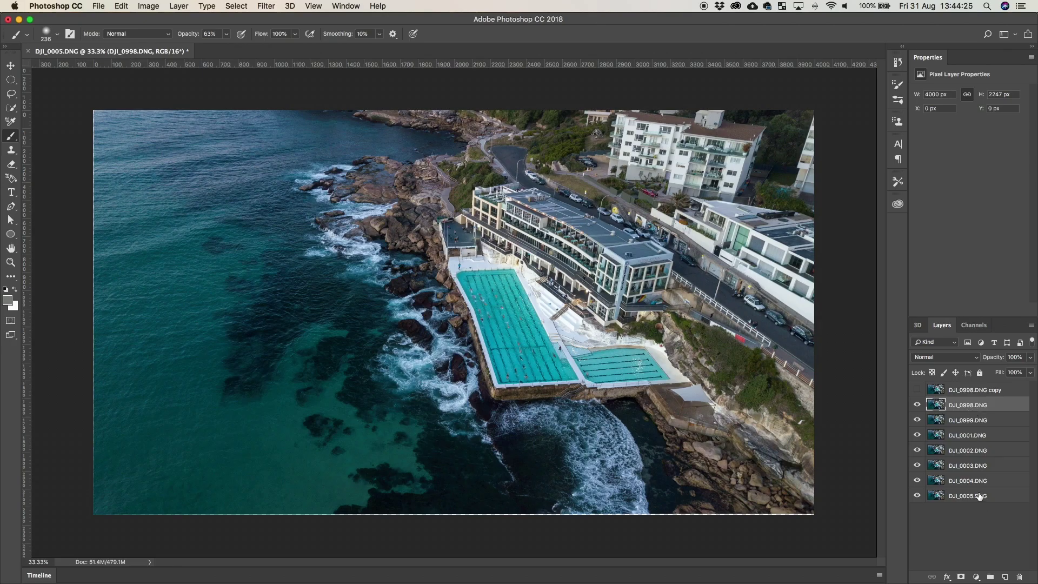
Step: Select the seven original layers from DJI_0998.DNG to DJI_0005.DNG and convert them to a single smart object
{"action": "left_click", "coordinate": [979, 496], "text": "shift"}
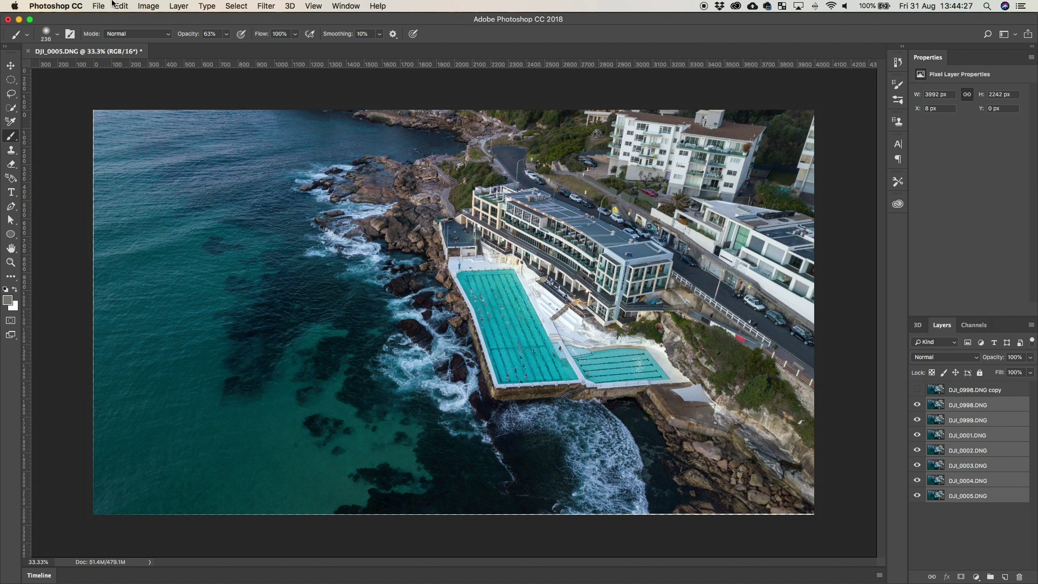
{"action": "left_click", "coordinate": [181, 7]}
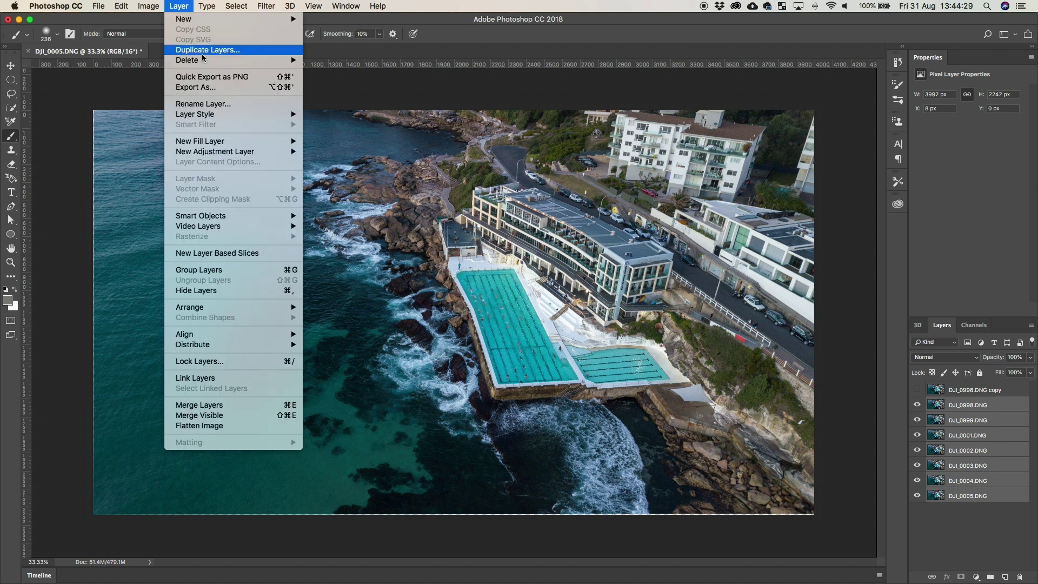
{"action": "mouse_move", "coordinate": [253, 217]}
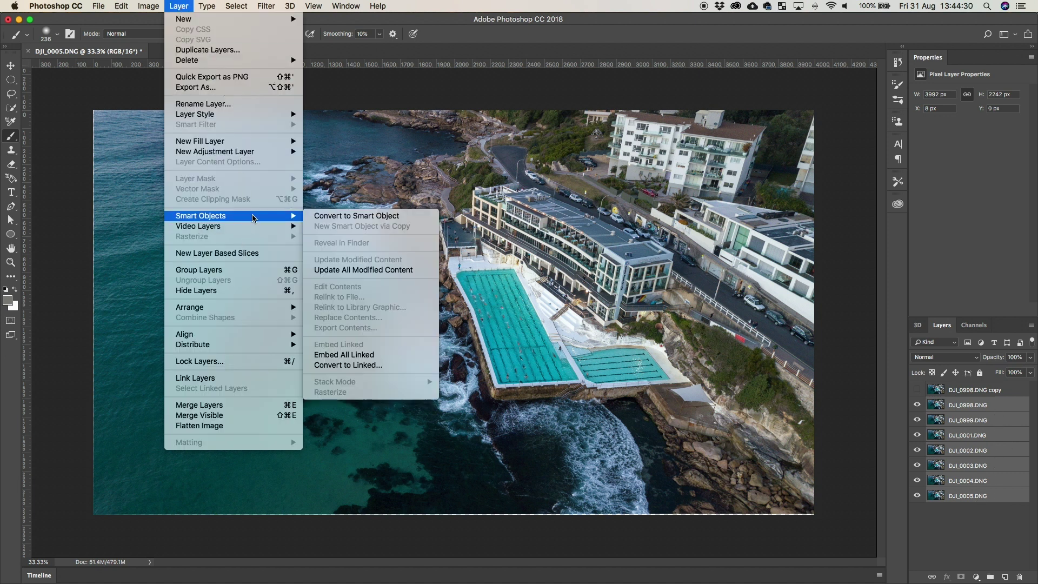
{"action": "left_click", "coordinate": [355, 217]}
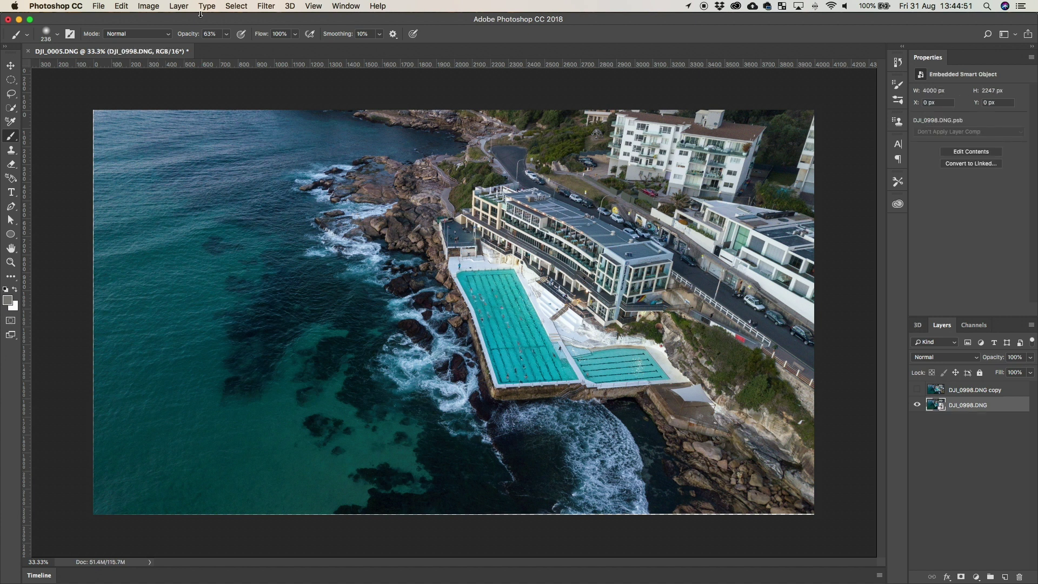
Step: Apply the Mean stack mode to the smart object DJI_0998.DNG
{"action": "left_click", "coordinate": [179, 6]}
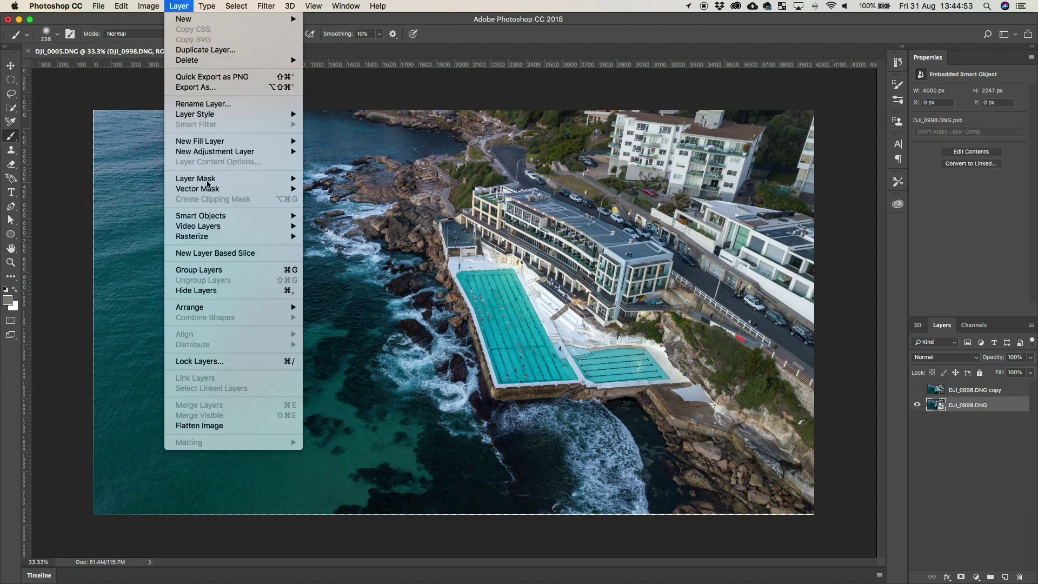
{"action": "mouse_move", "coordinate": [245, 218]}
{"action": "mouse_move", "coordinate": [413, 387]}
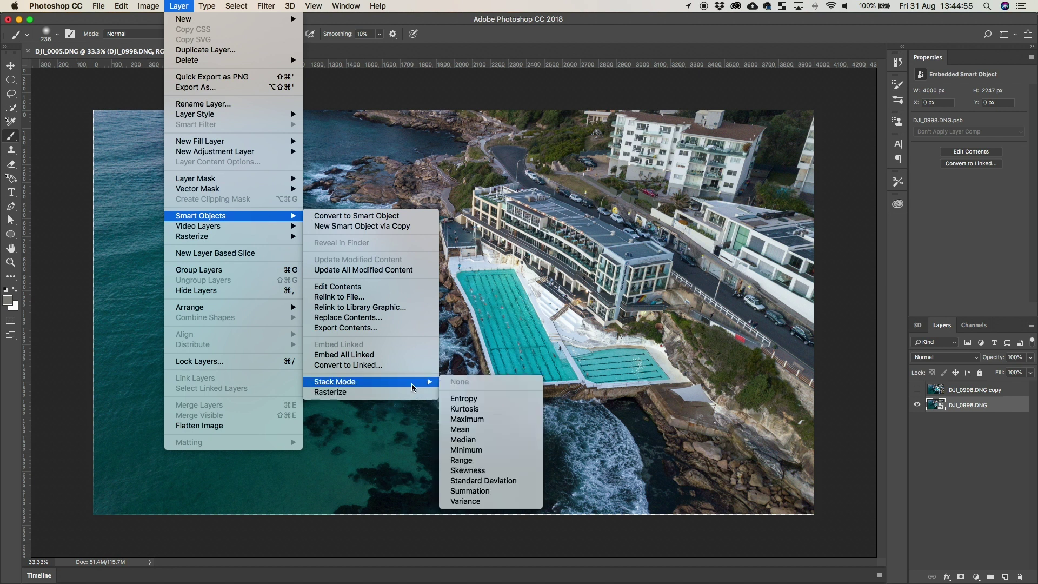
{"action": "left_click", "coordinate": [476, 430]}
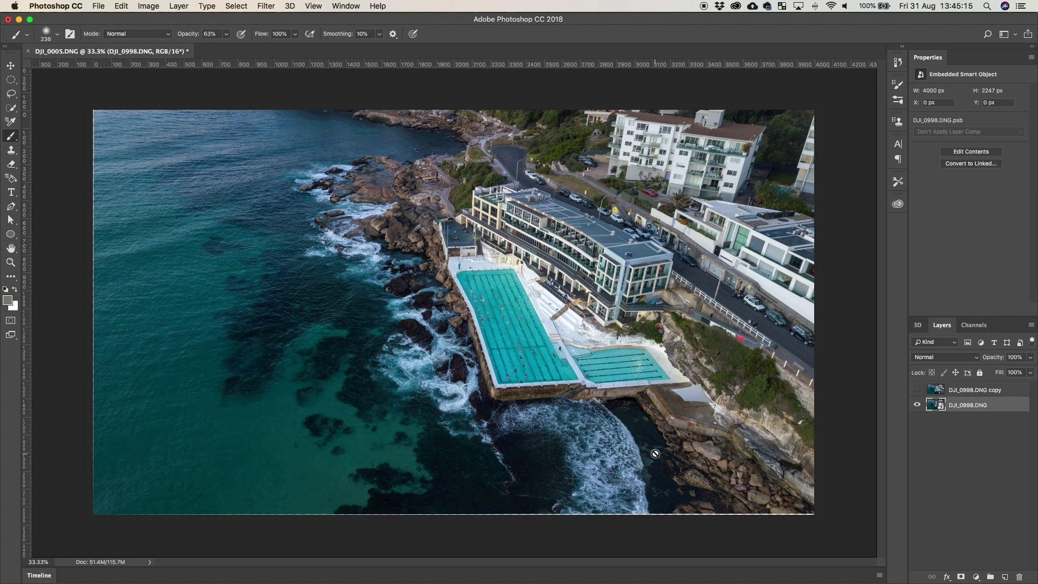
Step: Redo the Mean stack rendering to check its effect on the surf below the pool
{"action": "key", "text": "z"}
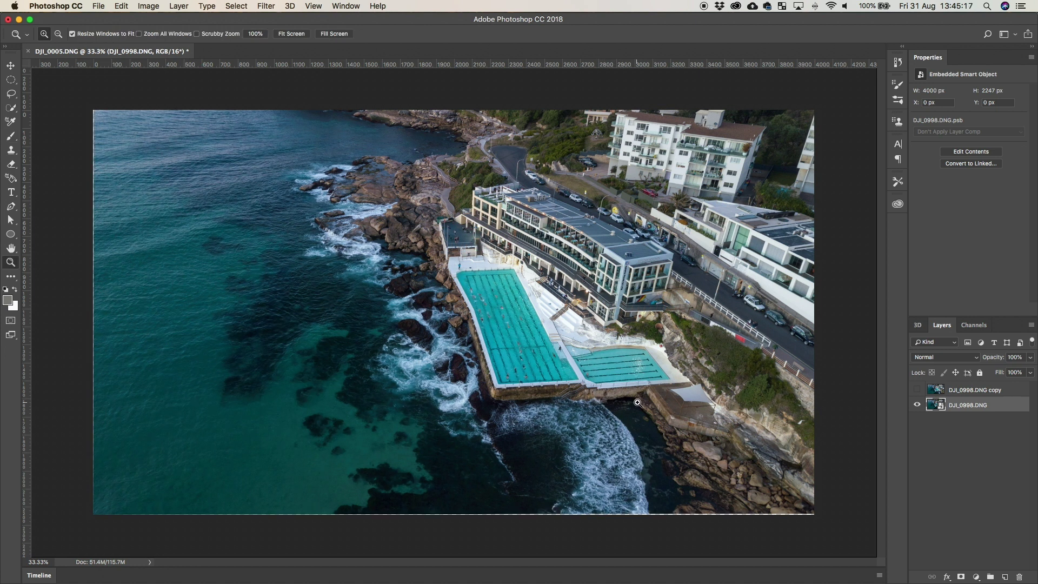
{"action": "left_click_drag", "start_coordinate": [589, 374], "coordinate": [725, 512]}
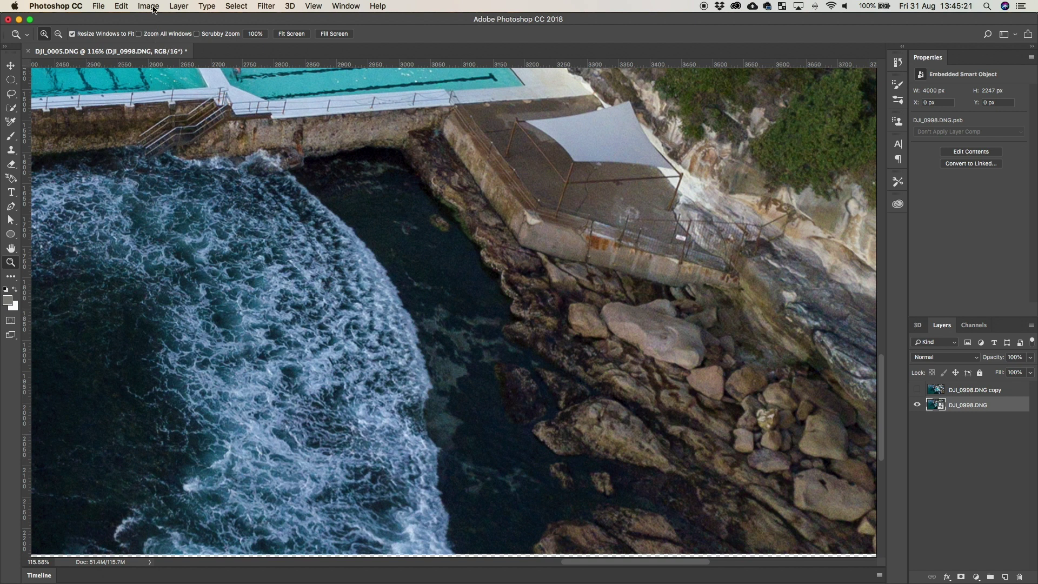
{"action": "left_click", "coordinate": [121, 6]}
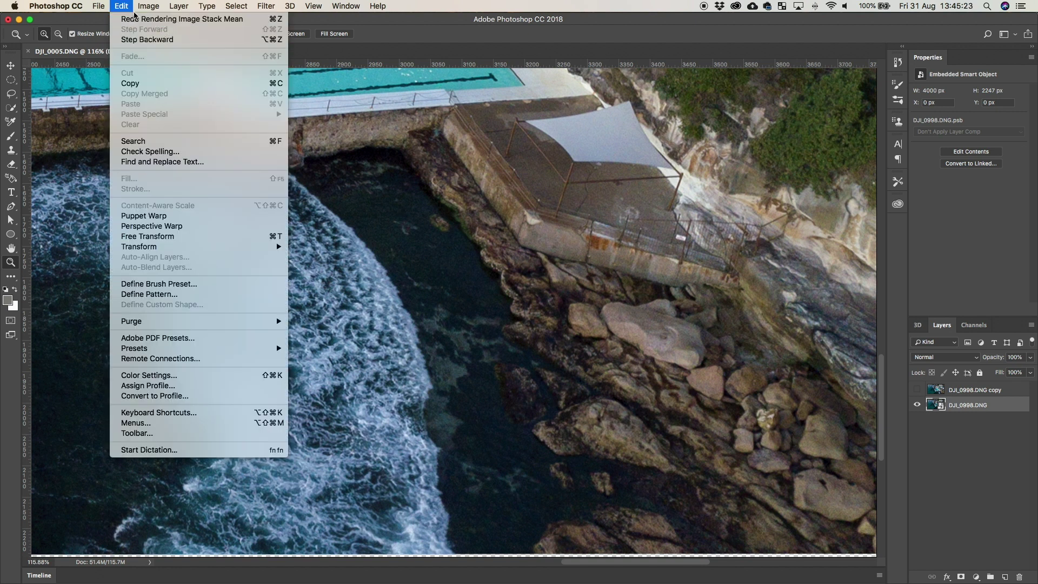
{"action": "left_click", "coordinate": [146, 20]}
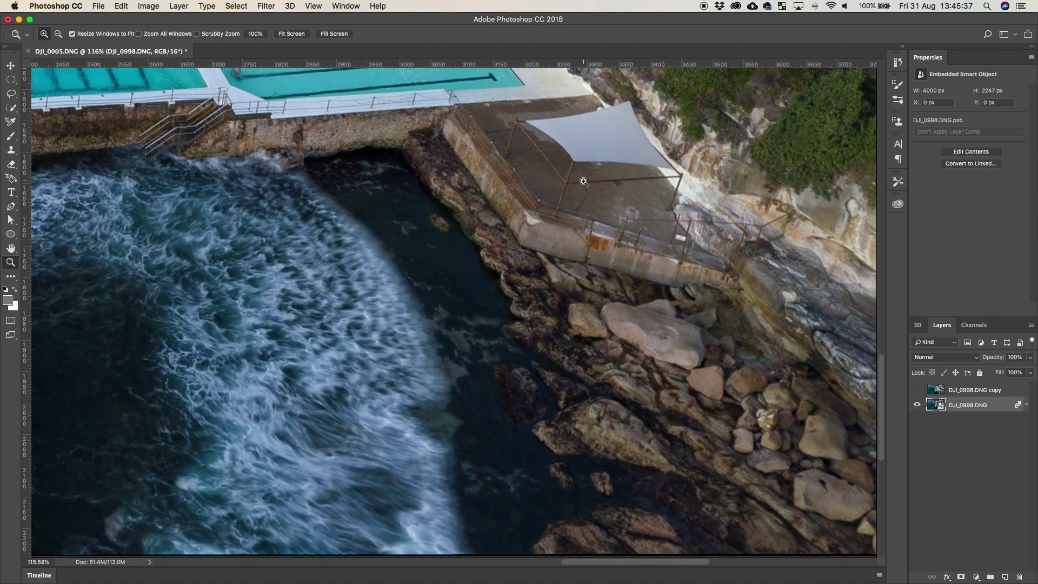
Step: Undo and redo the Mean stack rendering to compare the pools, swimmers, rocks and surf with and without averaging
{"action": "left_click_drag", "start_coordinate": [431, 140], "coordinate": [584, 371]}
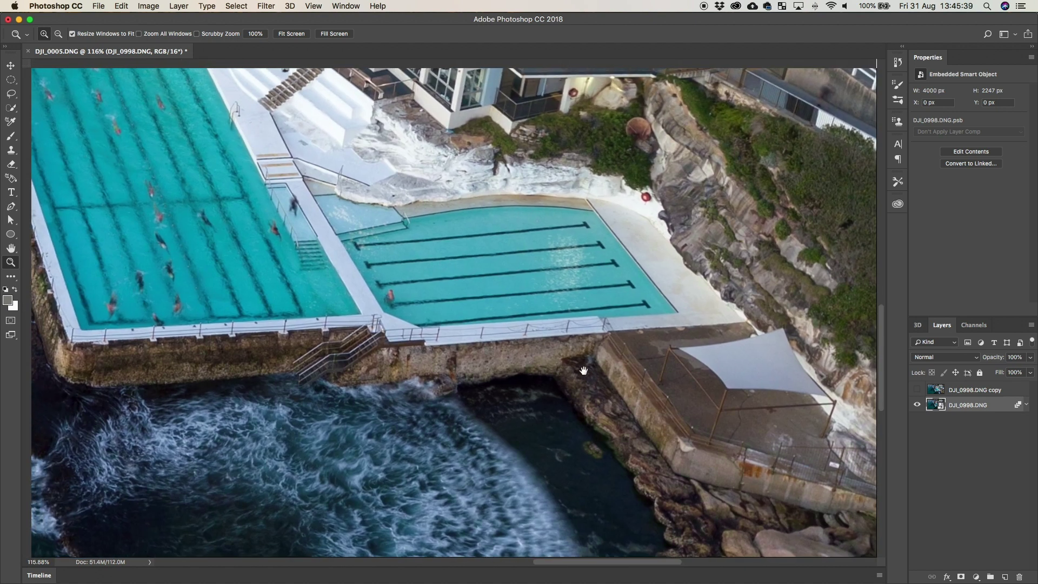
{"action": "key", "text": "super+r"}
{"action": "key", "text": "super+z"}
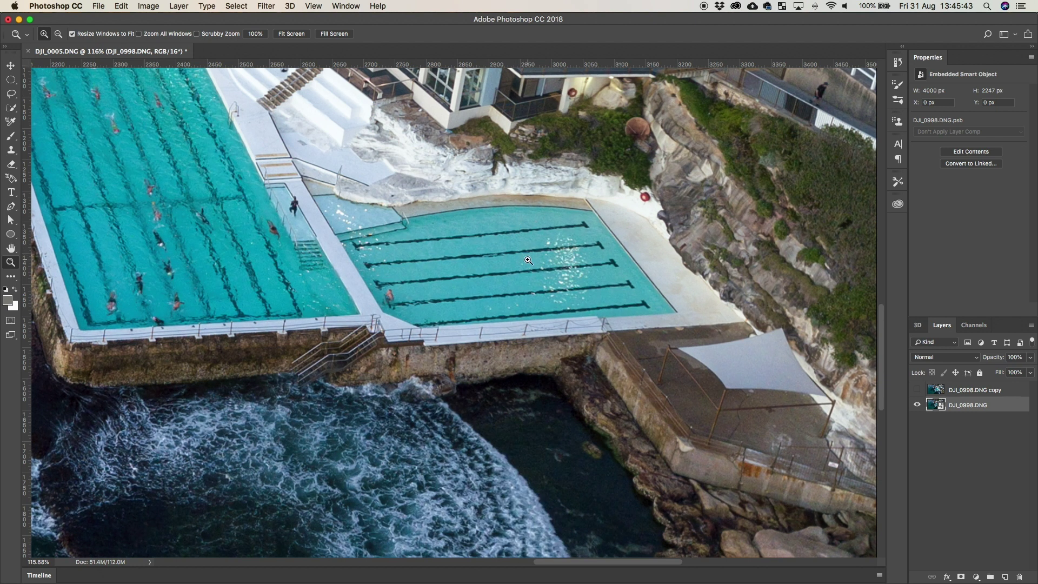
{"action": "key", "text": "super+z"}
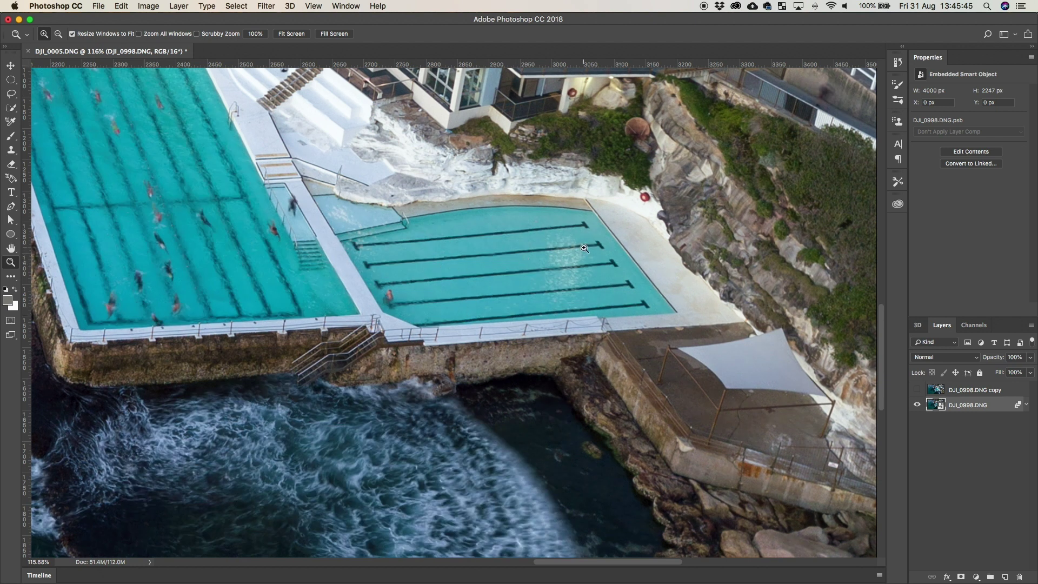
{"action": "left_click_drag", "start_coordinate": [330, 184], "coordinate": [595, 325]}
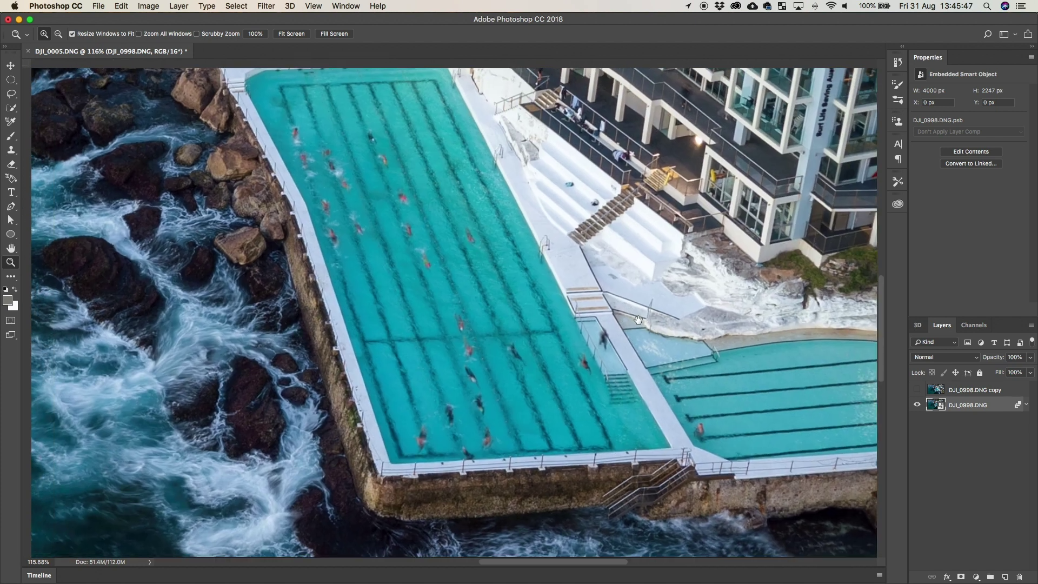
{"action": "key", "text": "super+z"}
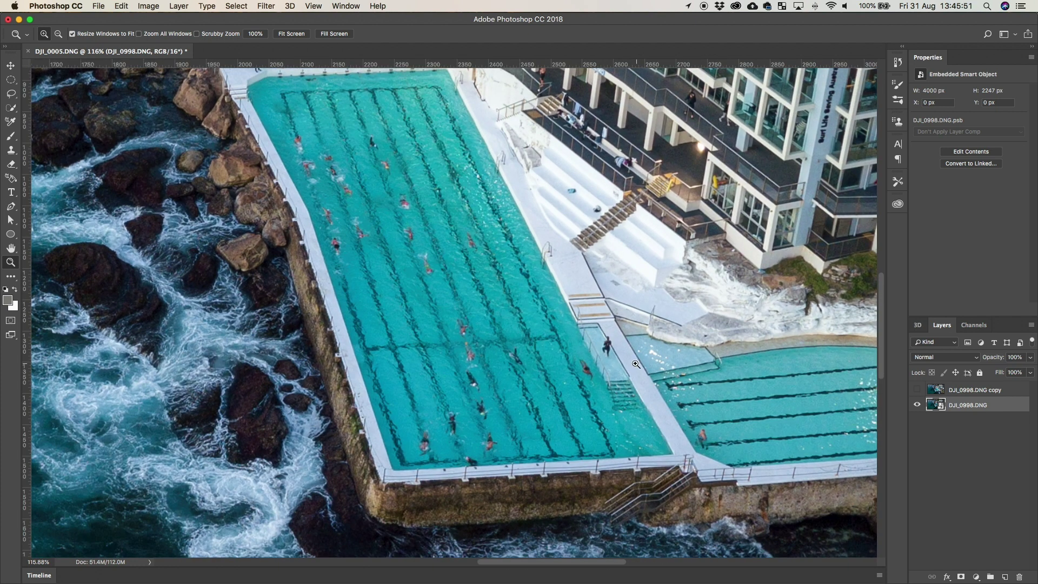
{"action": "key", "text": "super+z"}
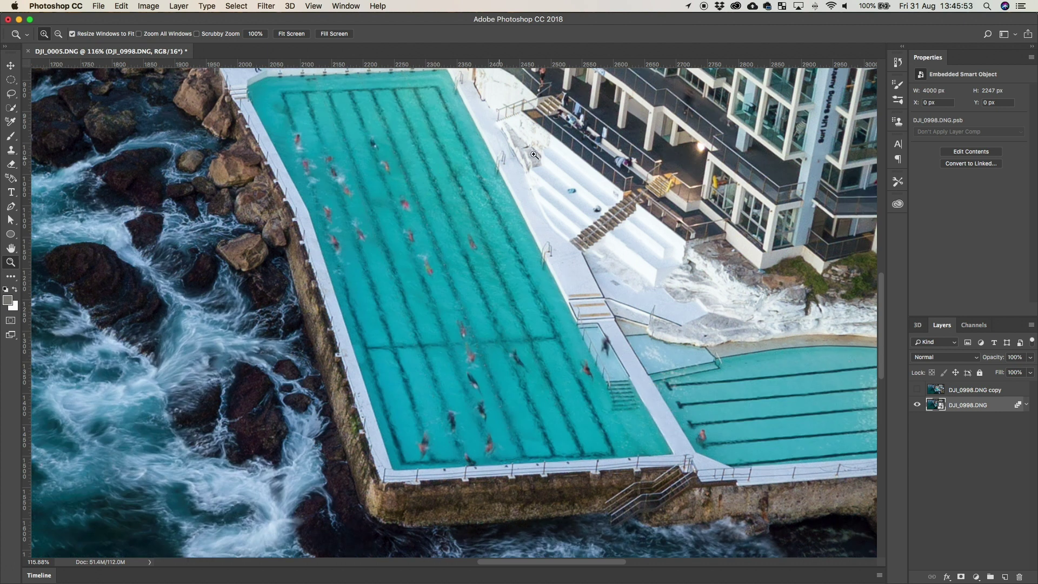
{"action": "left_click_drag", "start_coordinate": [581, 131], "coordinate": [582, 375]}
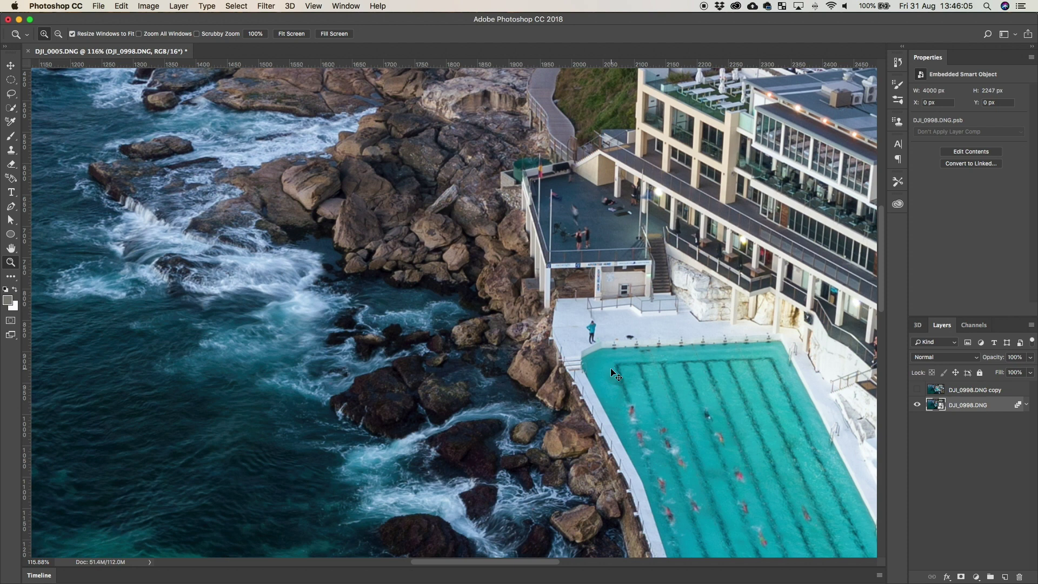
{"action": "key", "text": "super+0"}
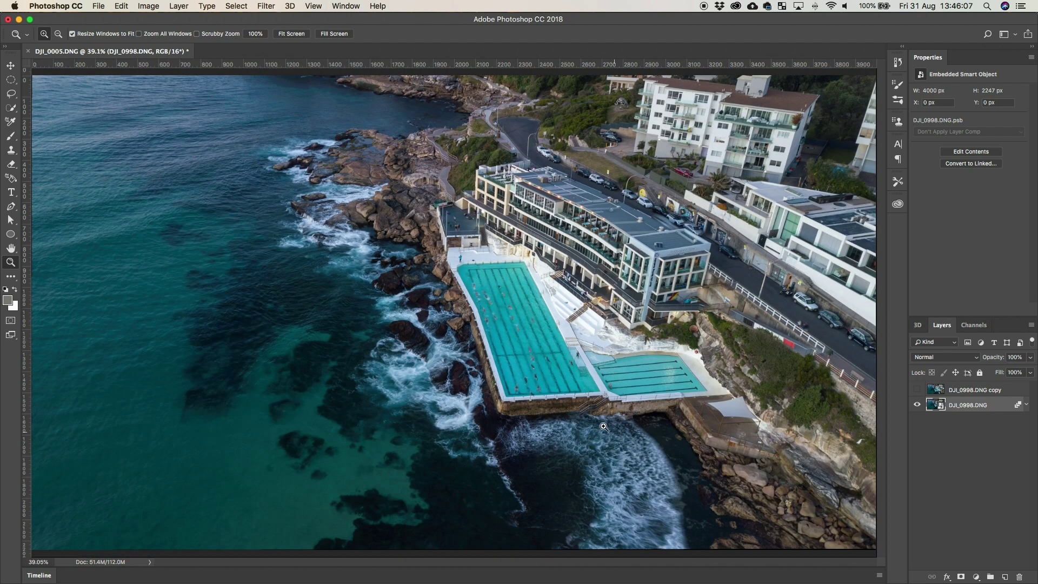
{"action": "left_click_drag", "start_coordinate": [562, 387], "coordinate": [738, 560]}
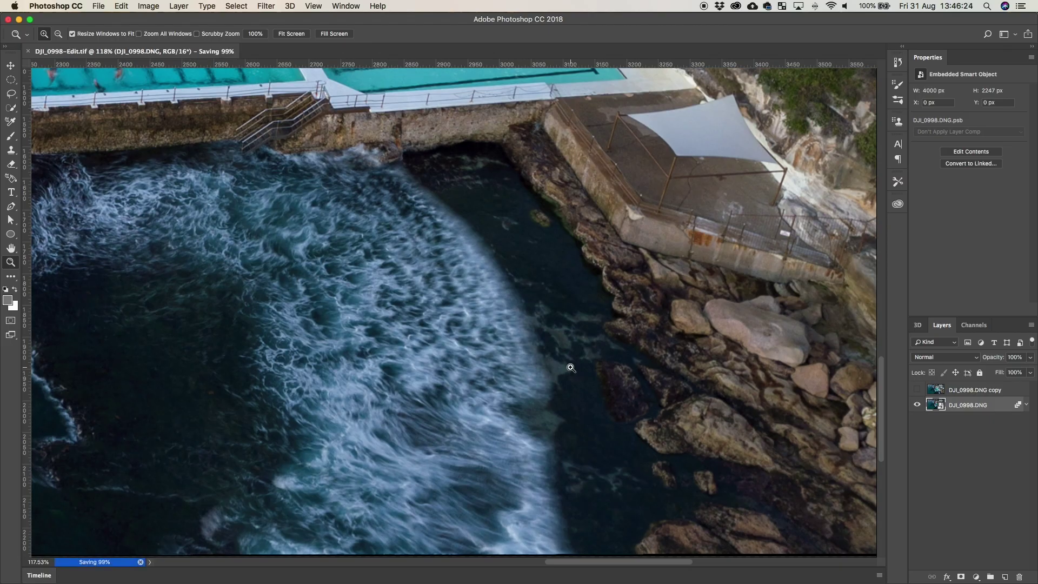
Step: Switch to Lightroom, open DJI_0998-Edit.tif in the Develop module and set its contrast to −13
{"action": "key", "text": "super+Tab"}
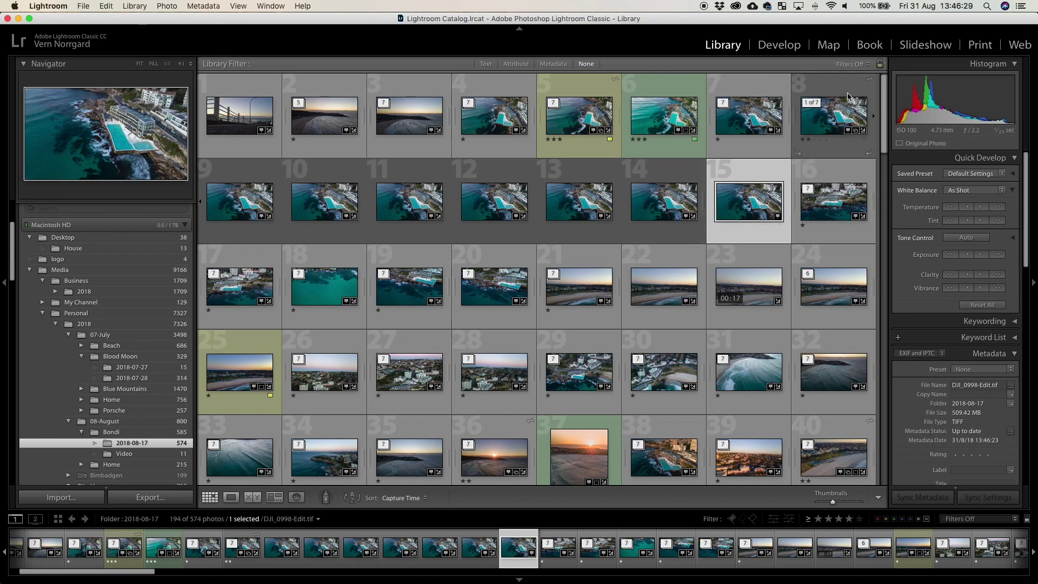
{"action": "double_click", "coordinate": [748, 202]}
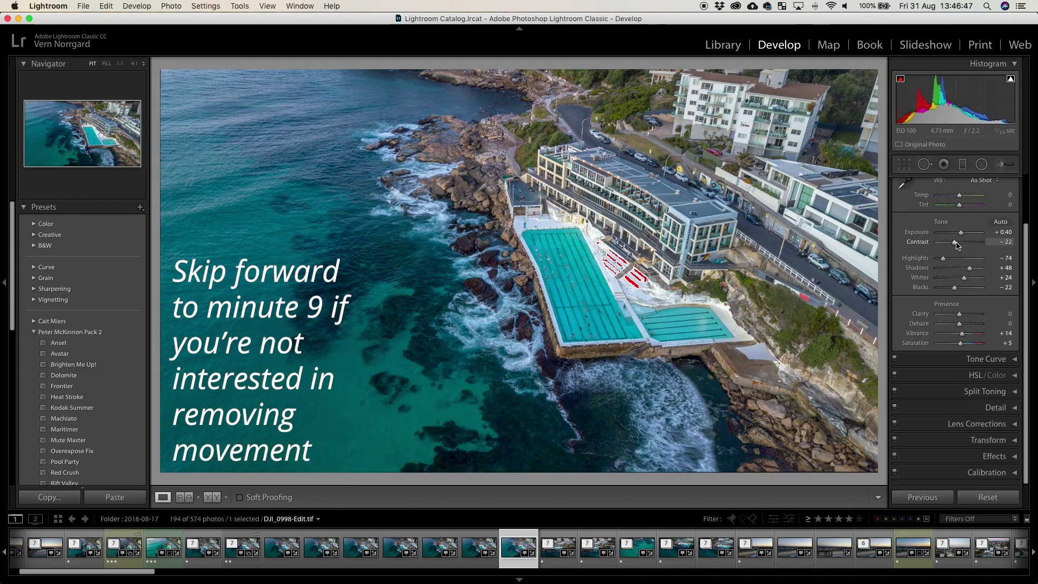
{"action": "left_click_drag", "start_coordinate": [957, 244], "coordinate": [960, 245]}
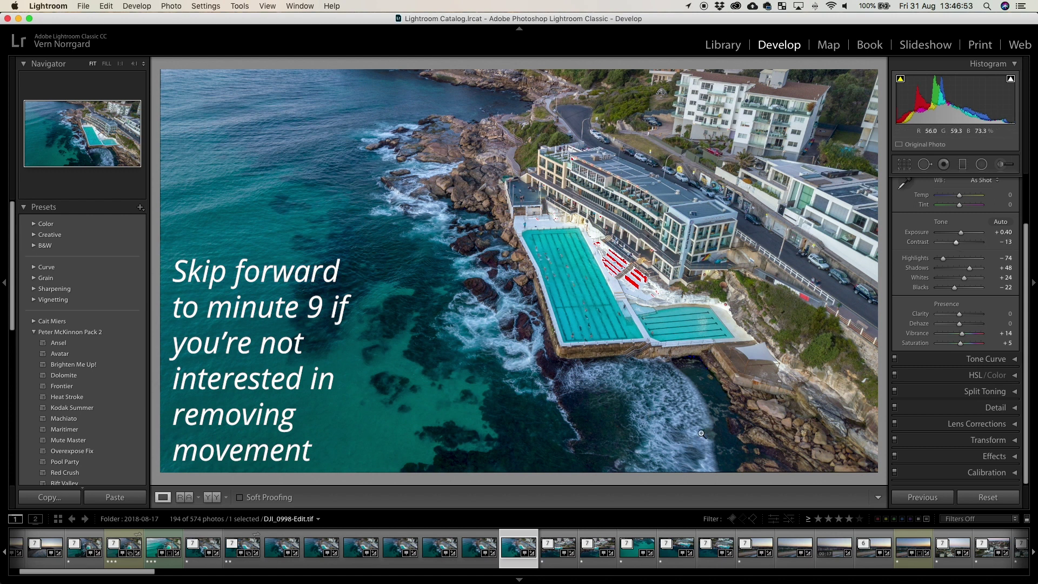
{"action": "left_click_drag", "start_coordinate": [683, 180], "coordinate": [697, 216]}
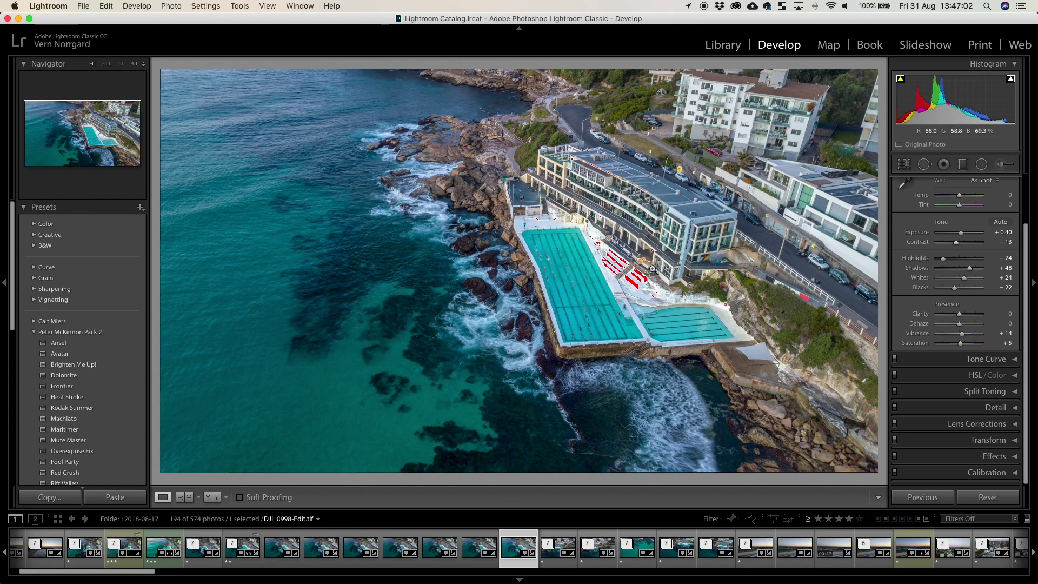
Step: Return to Photoshop, select the layer DJI_0998.DNG copy and make it visible over the surf below the pool
{"action": "key", "text": "super+Tab"}
{"action": "left_click", "coordinate": [419, 293]}
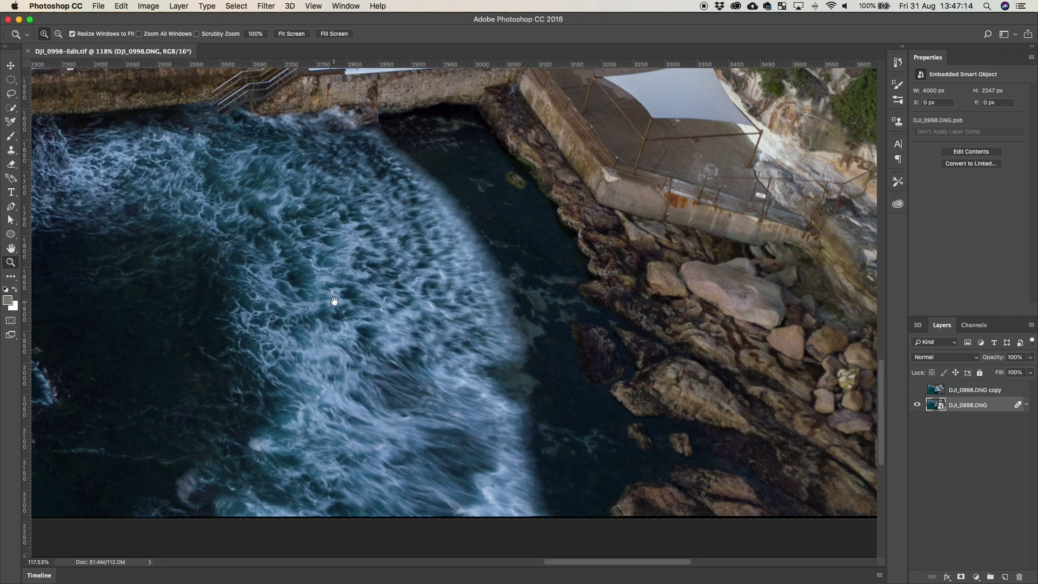
{"action": "left_click_drag", "start_coordinate": [334, 301], "coordinate": [406, 297]}
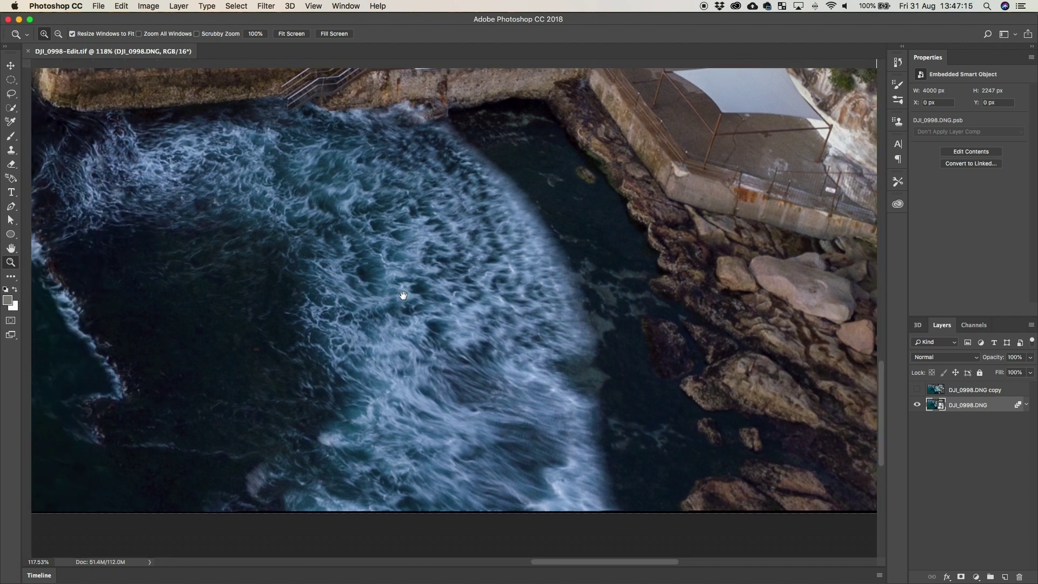
{"action": "left_click", "coordinate": [976, 392]}
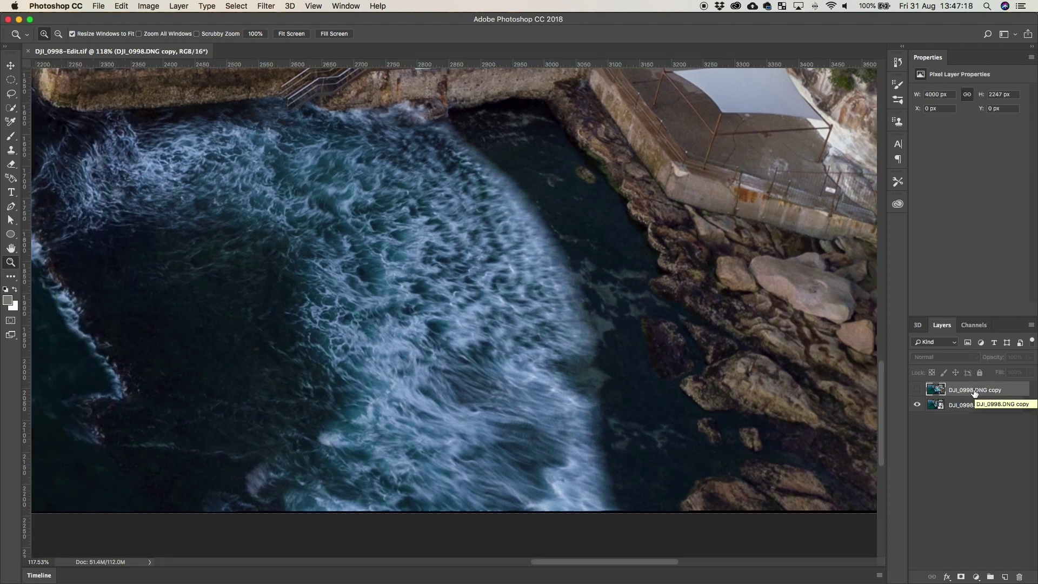
{"action": "left_click", "coordinate": [918, 391]}
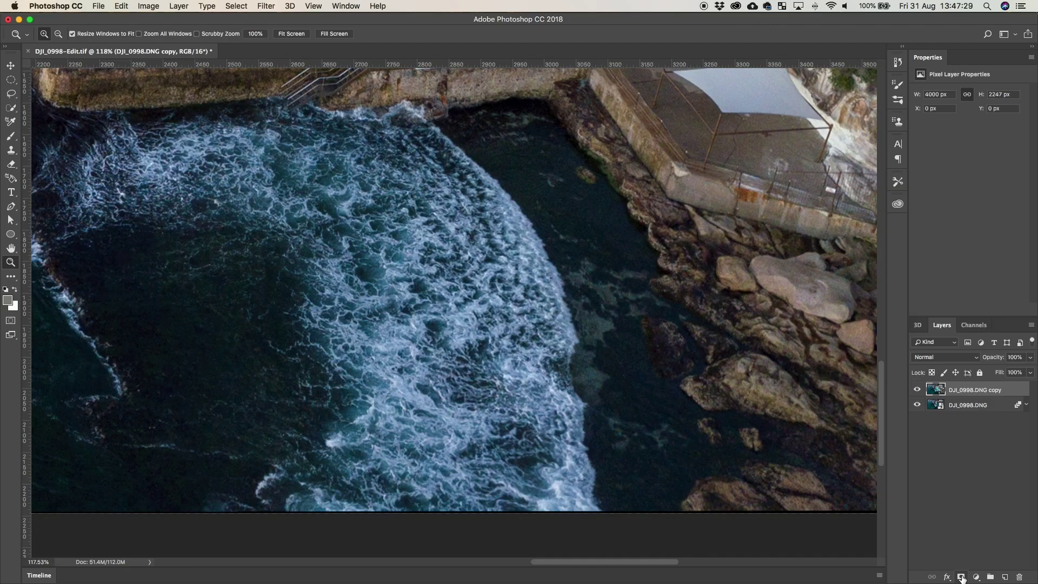
Step: Add a layer mask to DJI_0998.DNG copy and fill it with black using the Paint Bucket
{"action": "left_click", "coordinate": [961, 577]}
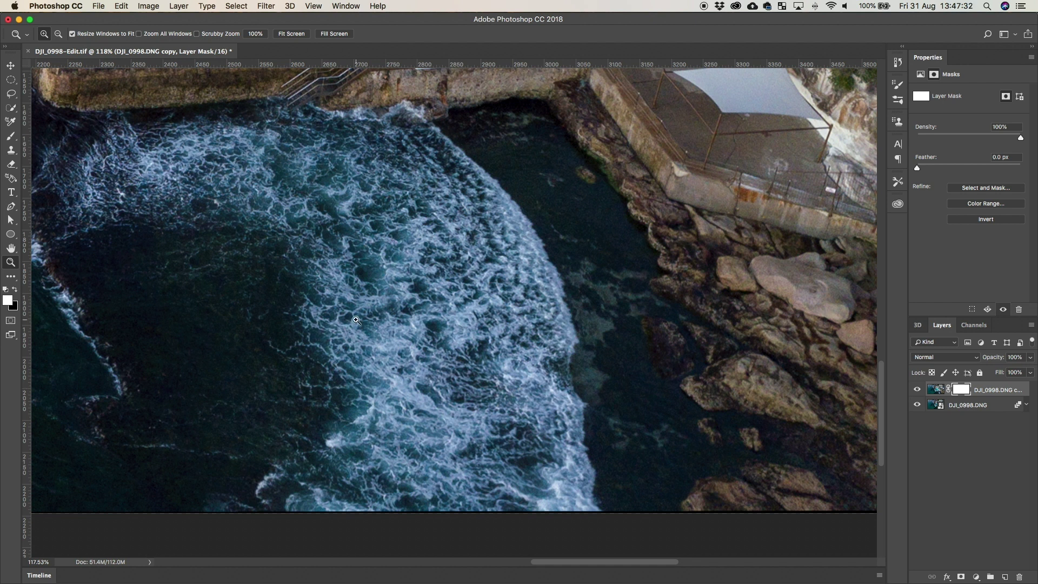
{"action": "key", "text": "g"}
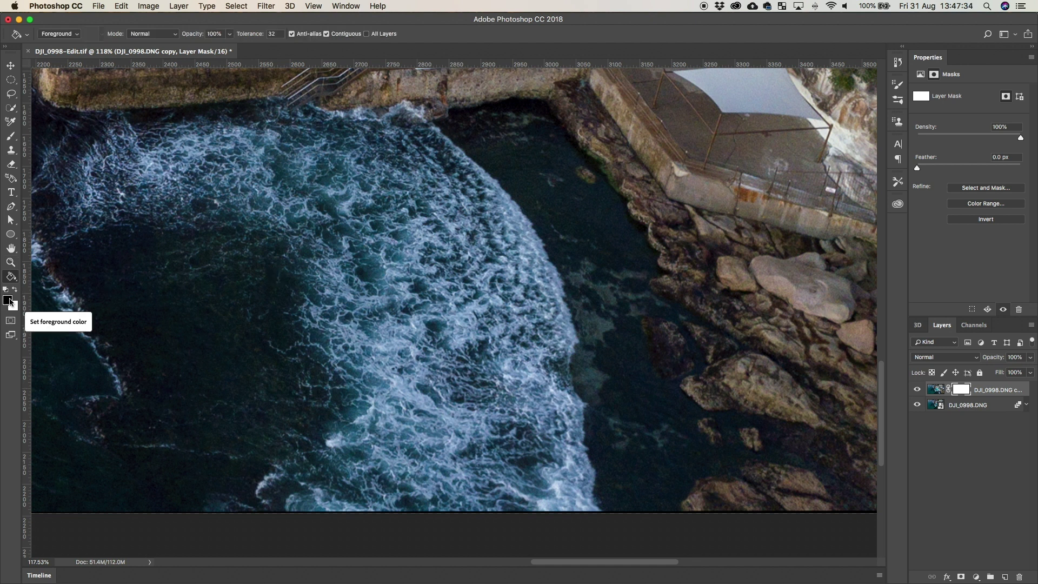
{"action": "key", "text": "x"}
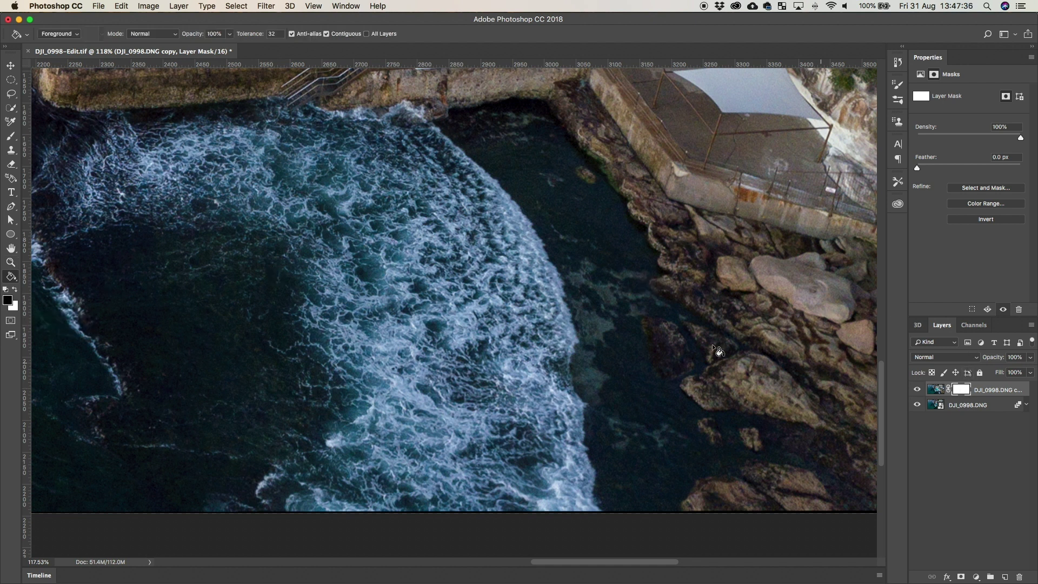
{"action": "left_click", "coordinate": [457, 298]}
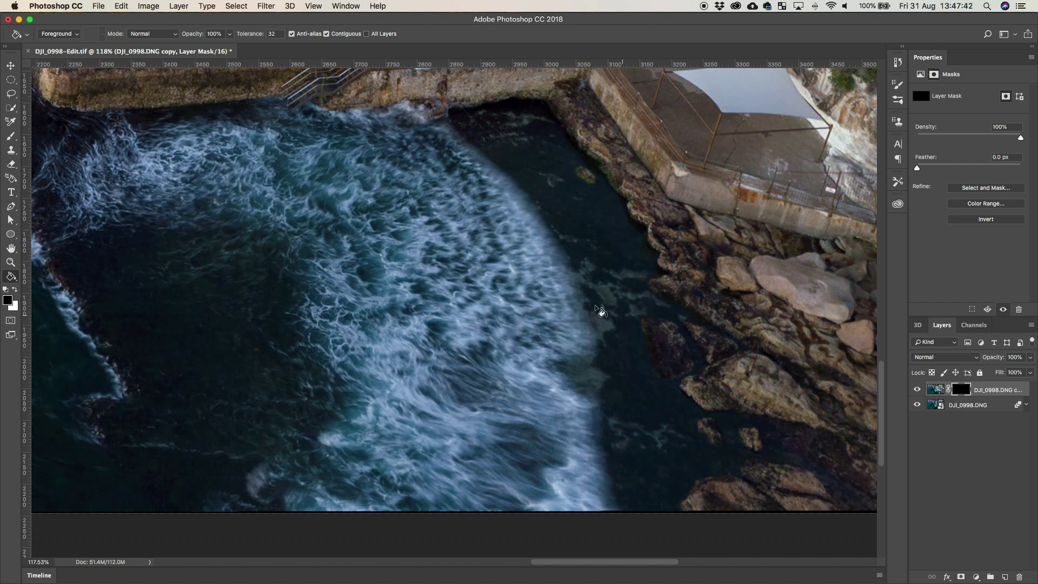
Step: Paint white on the layer mask over the surf below the pool to bring back the sharp single-frame water
{"action": "key", "text": "b"}
{"action": "key", "text": "x"}
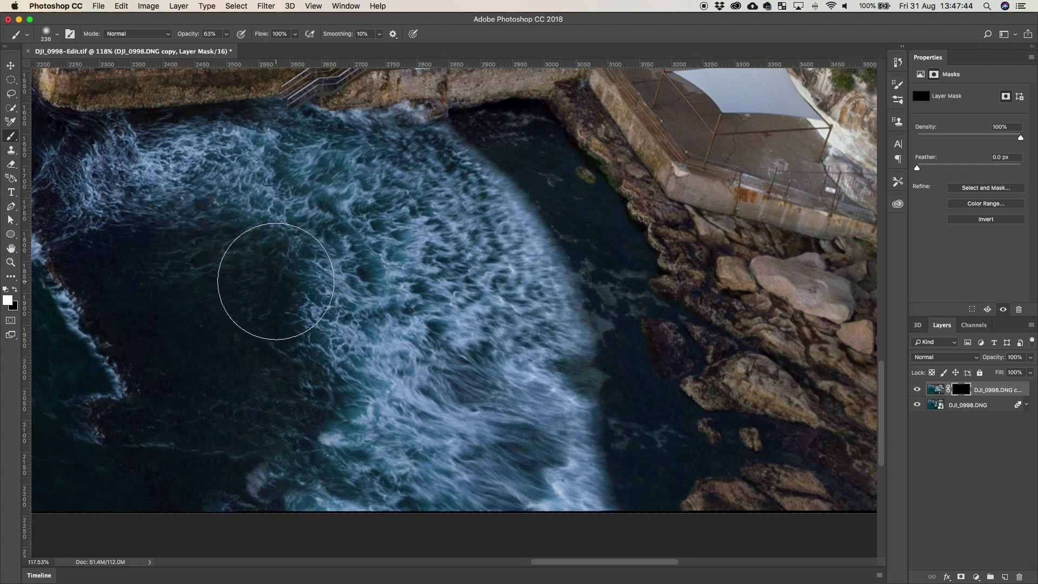
{"action": "mouse_move", "coordinate": [504, 224]}
{"action": "left_mouse_down"}
{"action": "mouse_move", "coordinate": [441, 214]}
{"action": "mouse_move", "coordinate": [497, 313]}
{"action": "mouse_move", "coordinate": [463, 233]}
{"action": "mouse_move", "coordinate": [511, 283]}
{"action": "mouse_move", "coordinate": [434, 183]}
{"action": "mouse_move", "coordinate": [520, 289]}
{"action": "mouse_move", "coordinate": [528, 458]}
{"action": "mouse_move", "coordinate": [549, 478]}
{"action": "mouse_move", "coordinate": [541, 450]}
{"action": "mouse_move", "coordinate": [440, 428]}
{"action": "mouse_move", "coordinate": [395, 434]}
{"action": "mouse_move", "coordinate": [399, 425]}
{"action": "mouse_move", "coordinate": [368, 482]}
{"action": "mouse_move", "coordinate": [423, 236]}
{"action": "mouse_move", "coordinate": [323, 124]}
{"action": "mouse_move", "coordinate": [333, 195]}
{"action": "mouse_move", "coordinate": [245, 160]}
{"action": "mouse_move", "coordinate": [153, 164]}
{"action": "mouse_move", "coordinate": [329, 203]}
{"action": "mouse_move", "coordinate": [338, 355]}
{"action": "mouse_move", "coordinate": [361, 438]}
{"action": "mouse_move", "coordinate": [402, 317]}
{"action": "mouse_move", "coordinate": [368, 172]}
{"action": "mouse_move", "coordinate": [379, 167]}
{"action": "mouse_move", "coordinate": [346, 152]}
{"action": "mouse_move", "coordinate": [269, 149]}
{"action": "mouse_move", "coordinate": [199, 167]}
{"action": "mouse_move", "coordinate": [384, 159]}
{"action": "mouse_move", "coordinate": [431, 181]}
{"action": "mouse_move", "coordinate": [501, 286]}
{"action": "mouse_move", "coordinate": [447, 202]}
{"action": "mouse_move", "coordinate": [468, 212]}
{"action": "mouse_move", "coordinate": [513, 298]}
{"action": "mouse_move", "coordinate": [451, 203]}
{"action": "mouse_move", "coordinate": [525, 315]}
{"action": "mouse_move", "coordinate": [526, 382]}
{"action": "mouse_move", "coordinate": [553, 477]}
{"action": "mouse_move", "coordinate": [481, 400]}
{"action": "mouse_move", "coordinate": [385, 373]}
{"action": "mouse_move", "coordinate": [392, 441]}
{"action": "mouse_move", "coordinate": [466, 374]}
{"action": "left_mouse_up"}
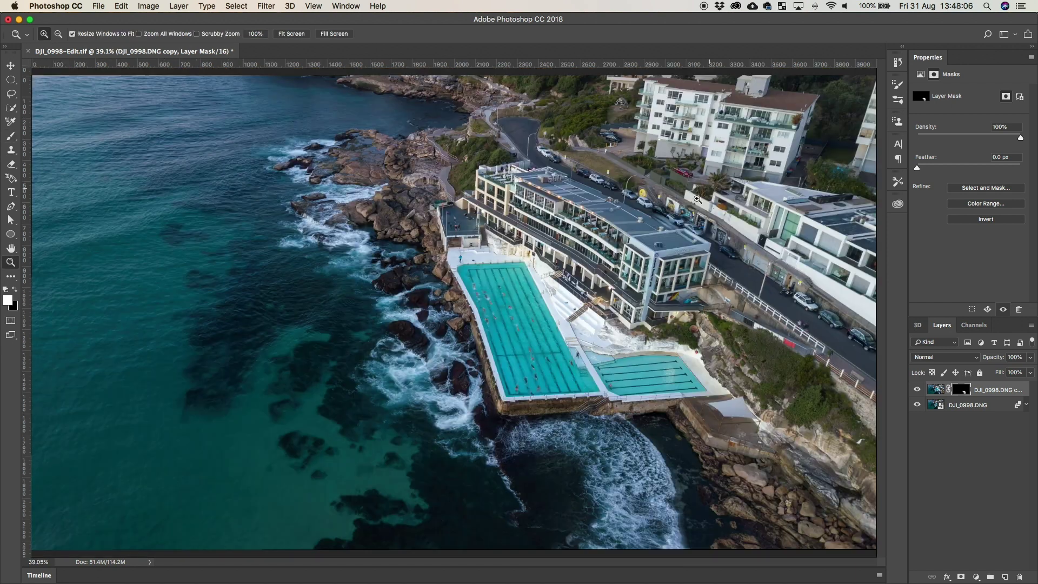
Step: Reveal the moving car beside the Bondi Icebergs roof by painting the mask white with a harder 35 px brush at 87% opacity
{"action": "left_click_drag", "start_coordinate": [637, 201], "coordinate": [718, 265]}
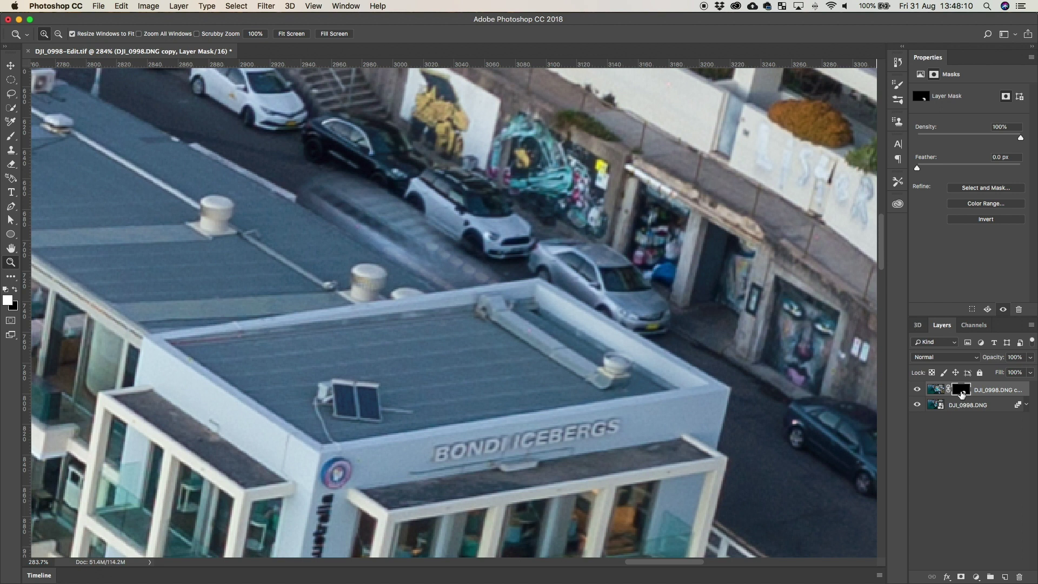
{"action": "key", "text": "b"}
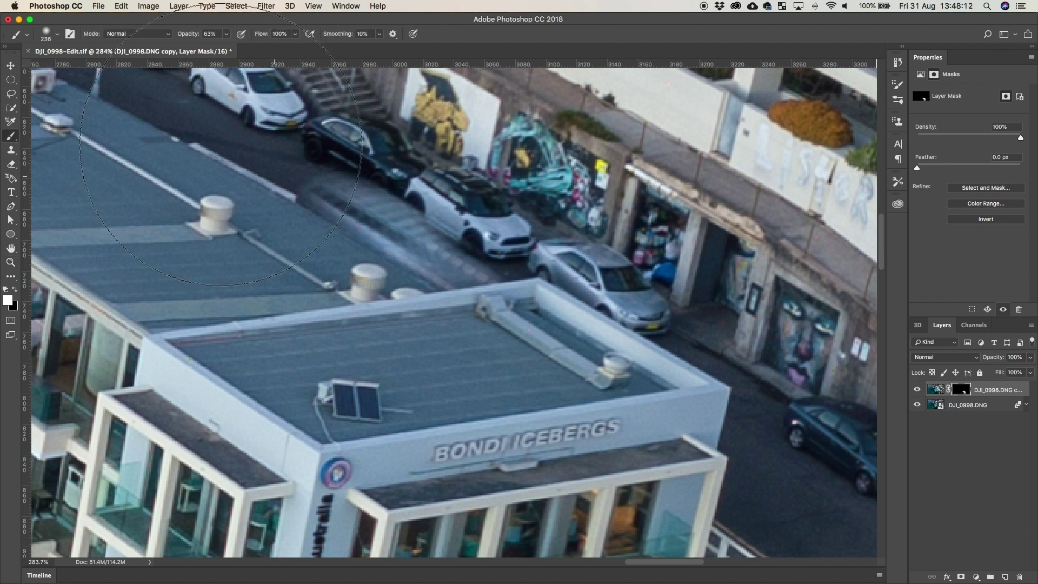
{"action": "left_click", "coordinate": [56, 34]}
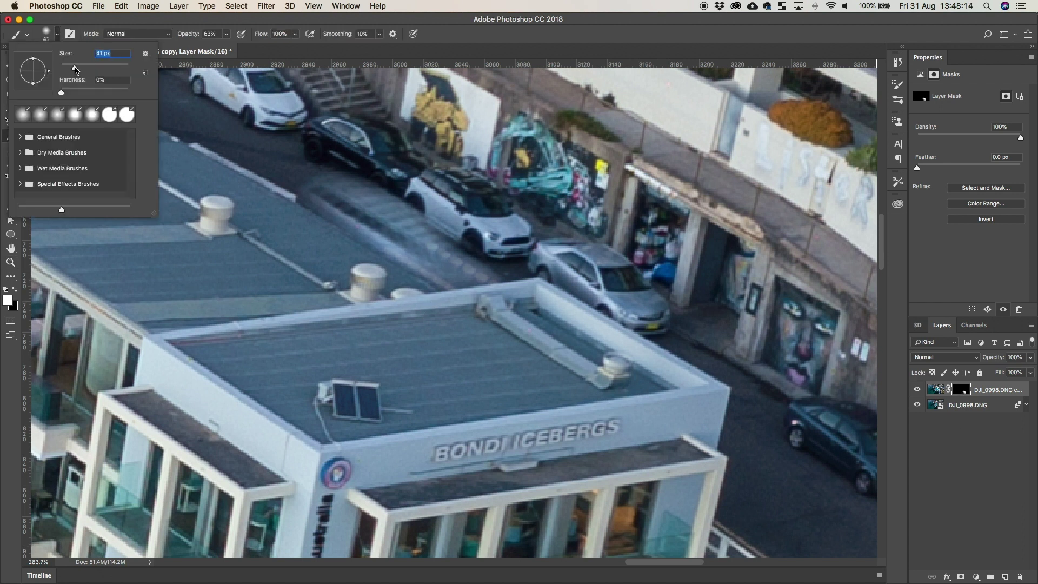
{"action": "left_click_drag", "start_coordinate": [62, 92], "coordinate": [97, 93]}
{"action": "left_click", "coordinate": [227, 35]}
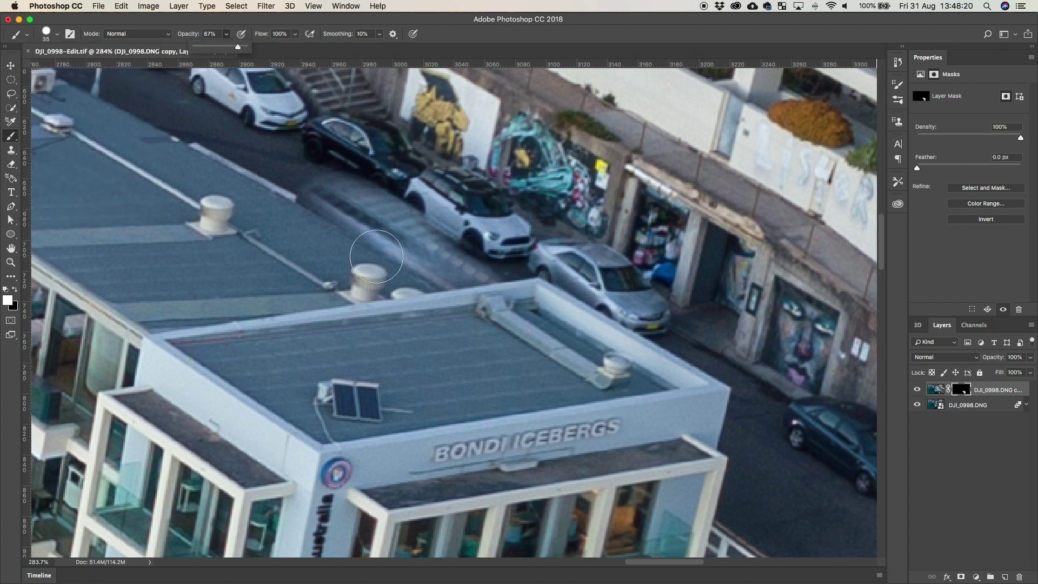
{"action": "left_click", "coordinate": [357, 233]}
{"action": "mouse_move", "coordinate": [357, 233]}
{"action": "left_mouse_down"}
{"action": "mouse_move", "coordinate": [410, 241]}
{"action": "mouse_move", "coordinate": [347, 203]}
{"action": "mouse_move", "coordinate": [313, 204]}
{"action": "mouse_move", "coordinate": [341, 201]}
{"action": "mouse_move", "coordinate": [423, 260]}
{"action": "mouse_move", "coordinate": [466, 282]}
{"action": "mouse_move", "coordinate": [475, 274]}
{"action": "mouse_move", "coordinate": [393, 225]}
{"action": "left_mouse_up"}
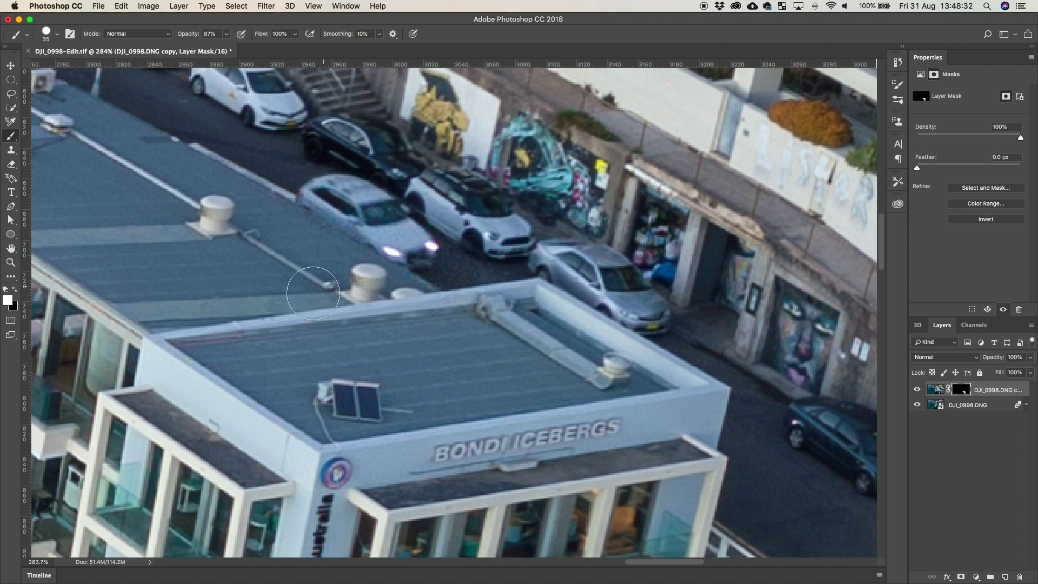
Step: Check the whole photo with the masked layer hidden, save DJI_0998-Edit.tif and switch to Lightroom Classic
{"action": "key", "text": "super+0"}
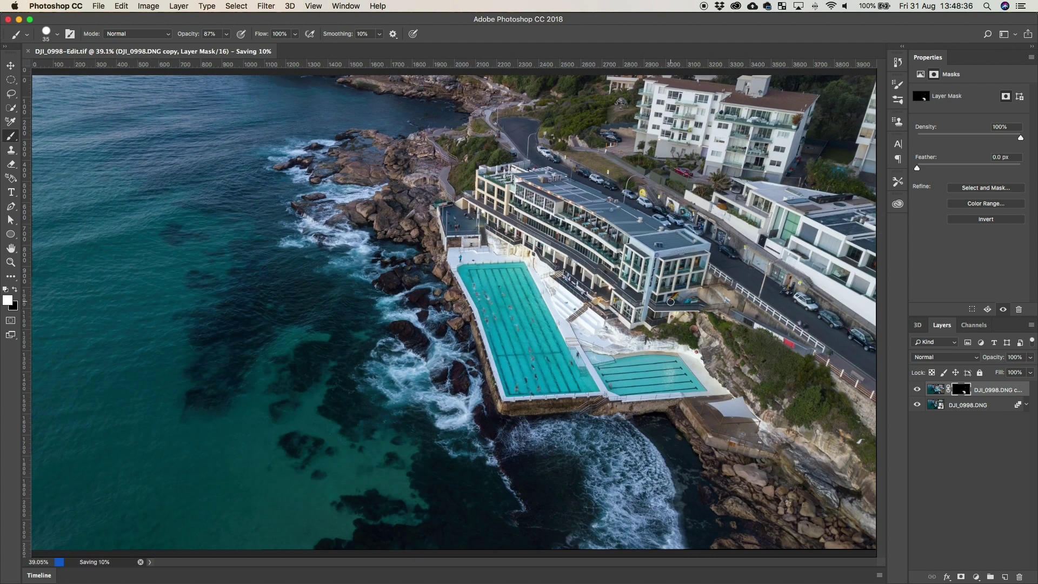
{"action": "key", "text": "super+comma"}
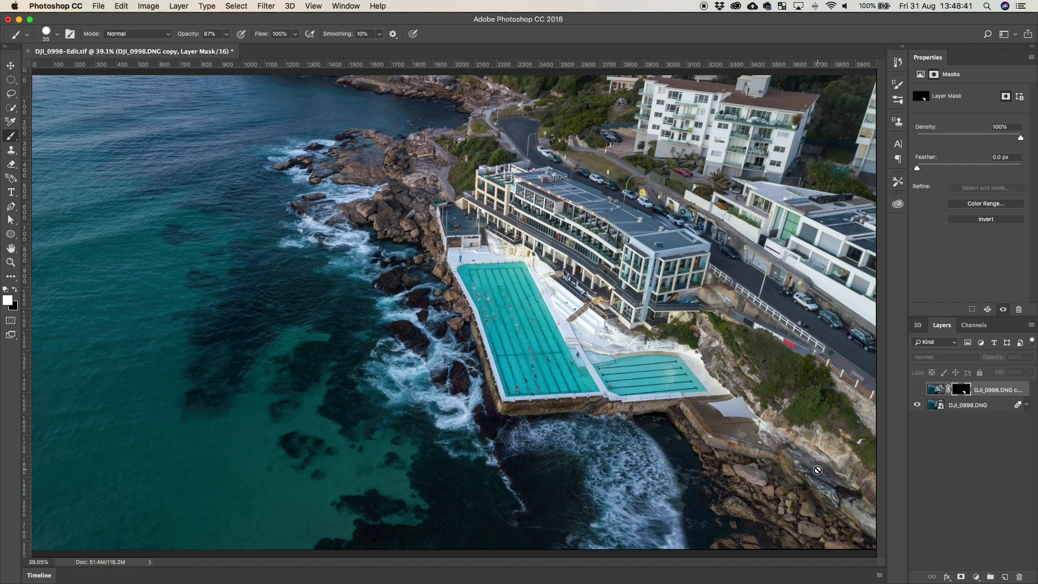
{"action": "key", "text": "super+s"}
{"action": "key", "text": "super+Tab"}
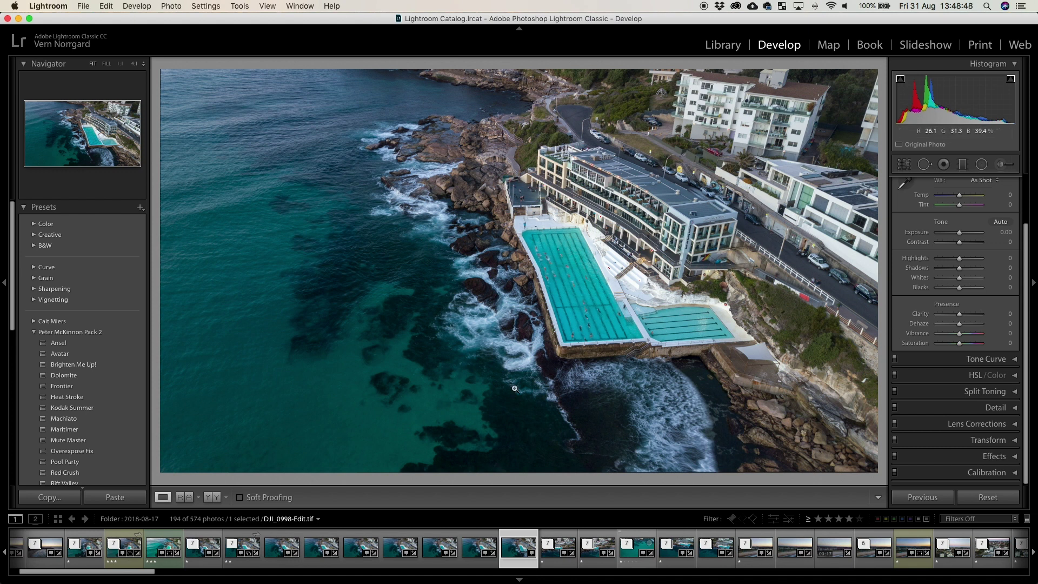
Step: Select the seven source DNG frames in the Library grid, and view the stacked DJI_0998-Edit.tif enlarged
{"action": "key", "text": "g"}
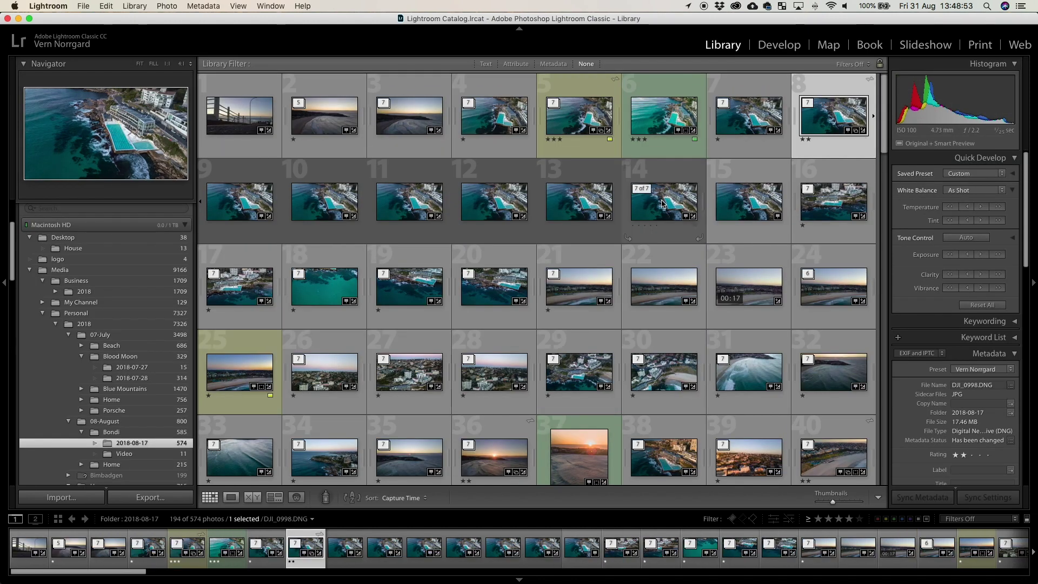
{"action": "left_click", "coordinate": [652, 203], "text": "shift"}
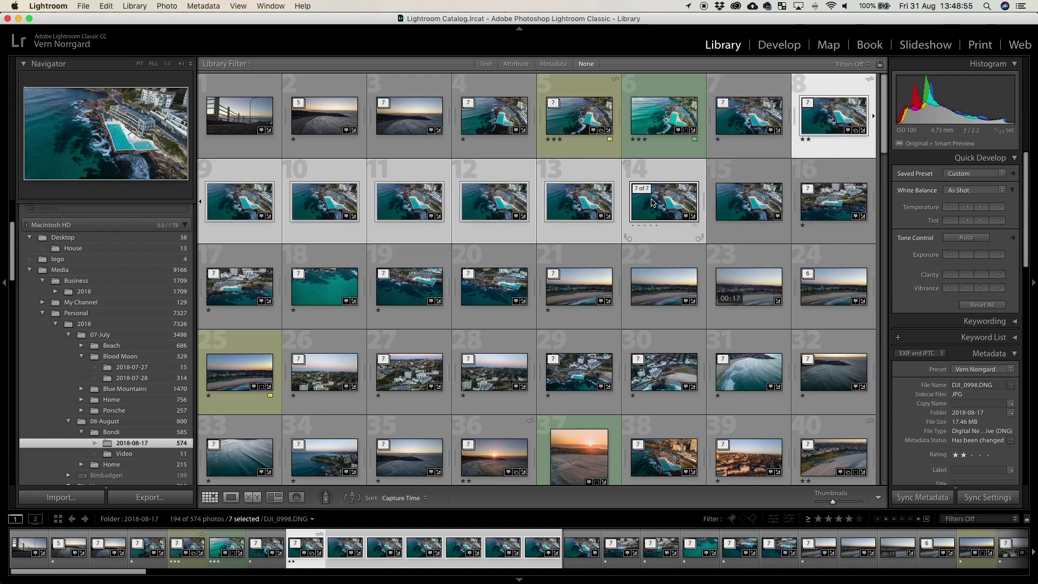
{"action": "left_click", "coordinate": [749, 201]}
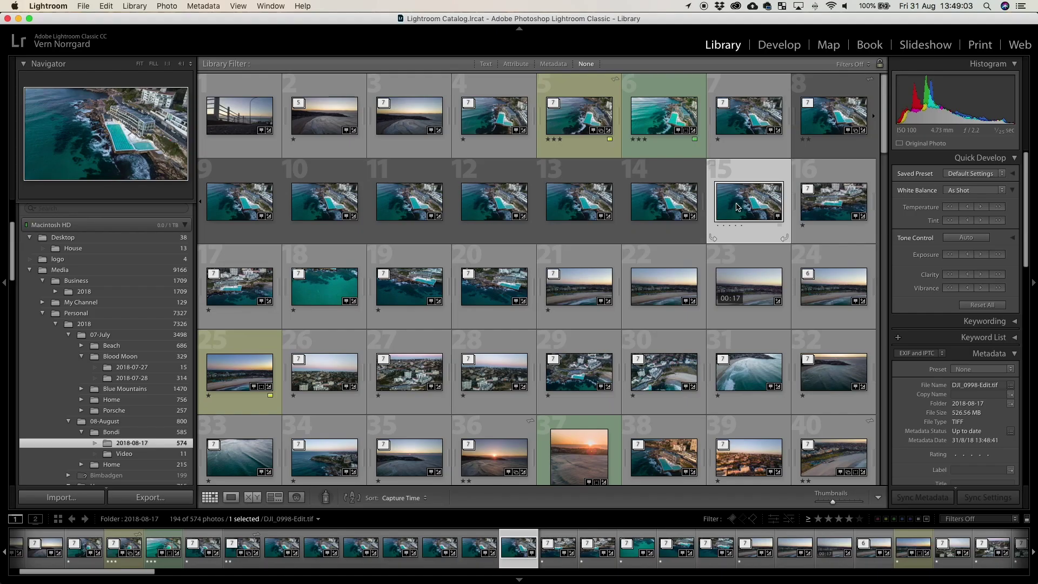
{"action": "key", "text": "e"}
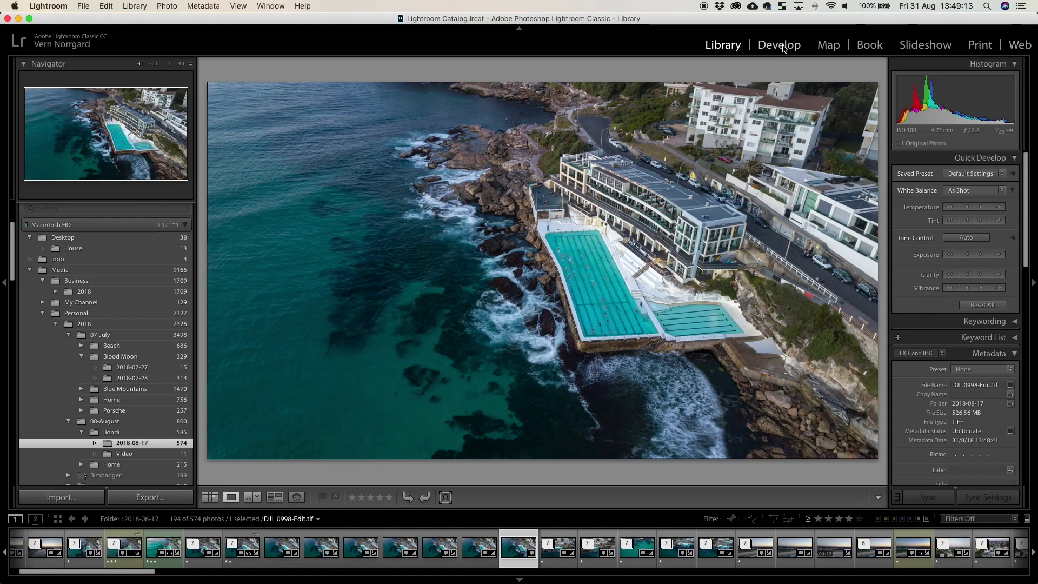
Step: Return to the Library grid and select the six extra DNG frames that follow DJI_0998.DNG in the stack
{"action": "key", "text": "g"}
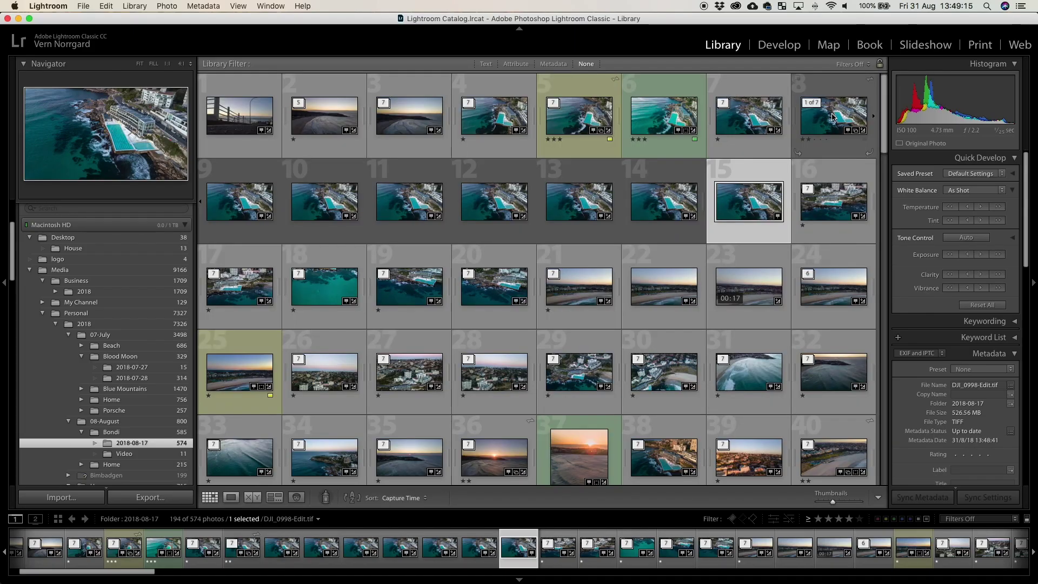
{"action": "left_click", "coordinate": [657, 202]}
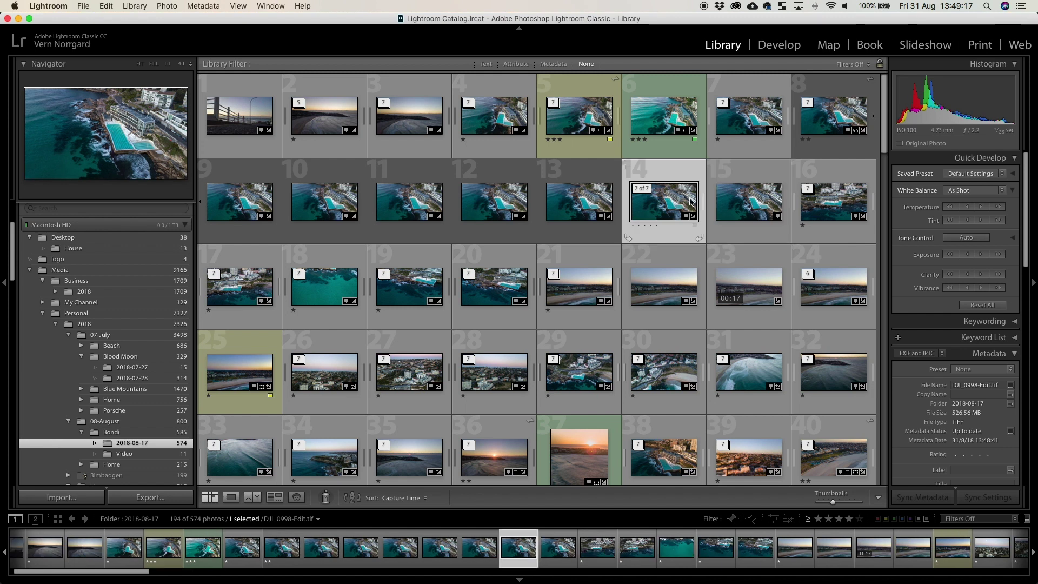
{"action": "left_click", "coordinate": [258, 206], "text": "shift"}
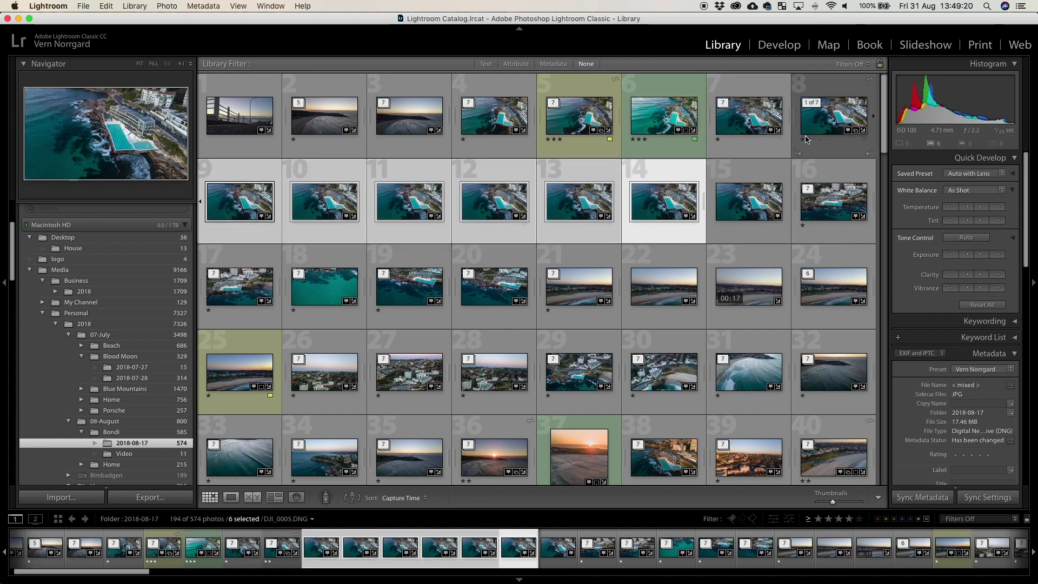
Step: Open DJI_0998-Edit.tif in Develop and set Exposure to +0.10, Contrast +22, Highlights −46 and Shadows +37
{"action": "double_click", "coordinate": [741, 204]}
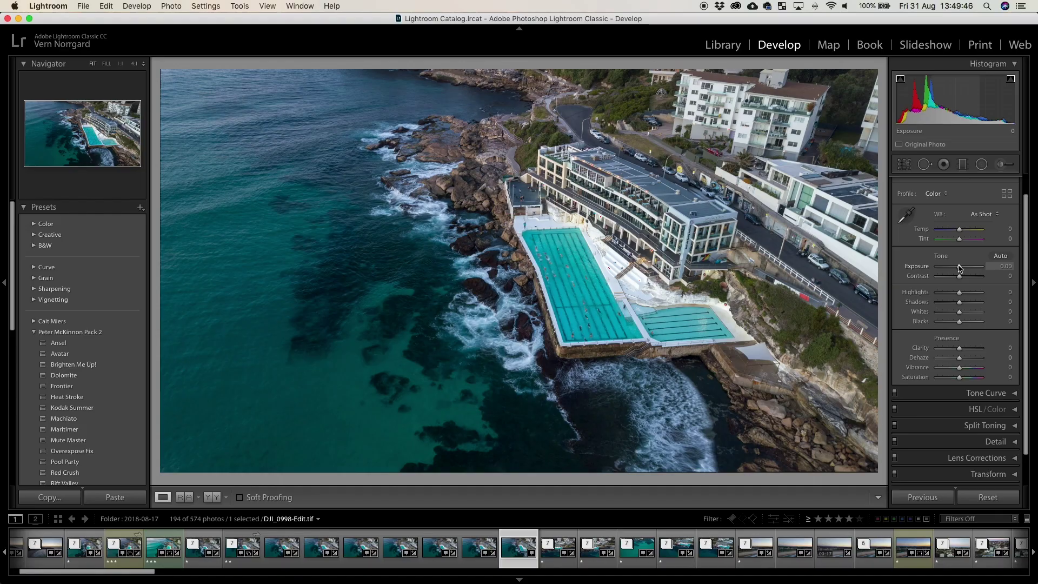
{"action": "left_click_drag", "start_coordinate": [958, 268], "coordinate": [968, 305]}
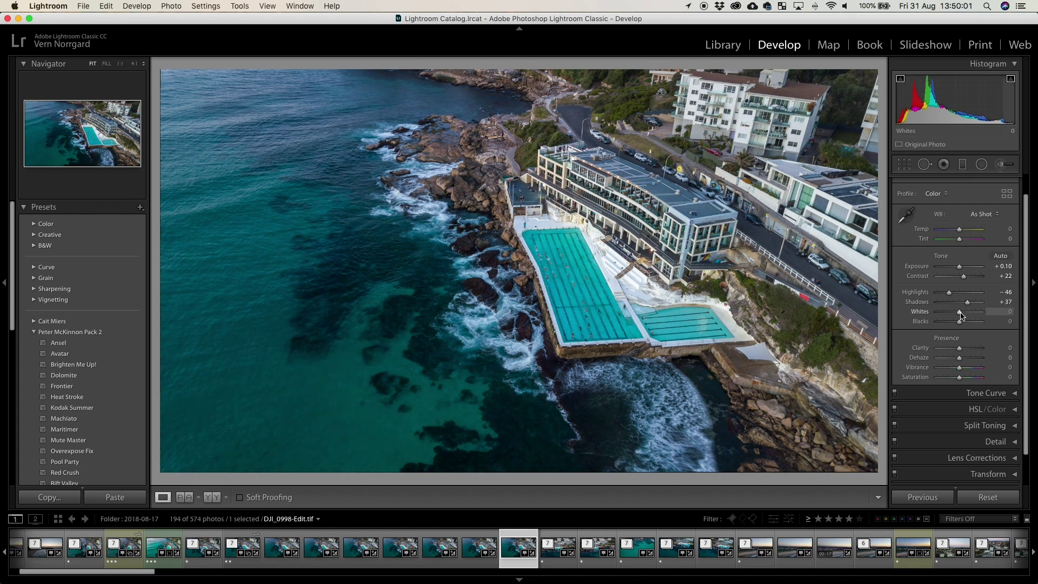
Step: Set Whites to +13, Blacks −12, Clarity +17, Dehaze +7, Vibrance +27 and Saturation +19
{"action": "left_click_drag", "start_coordinate": [959, 315], "coordinate": [965, 368]}
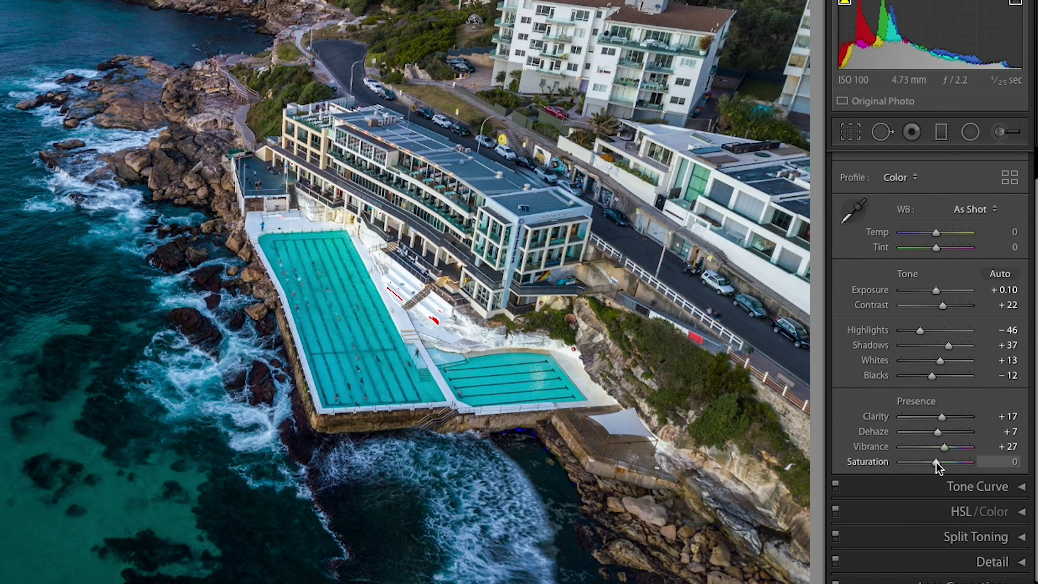
{"action": "left_click_drag", "start_coordinate": [937, 463], "coordinate": [945, 462]}
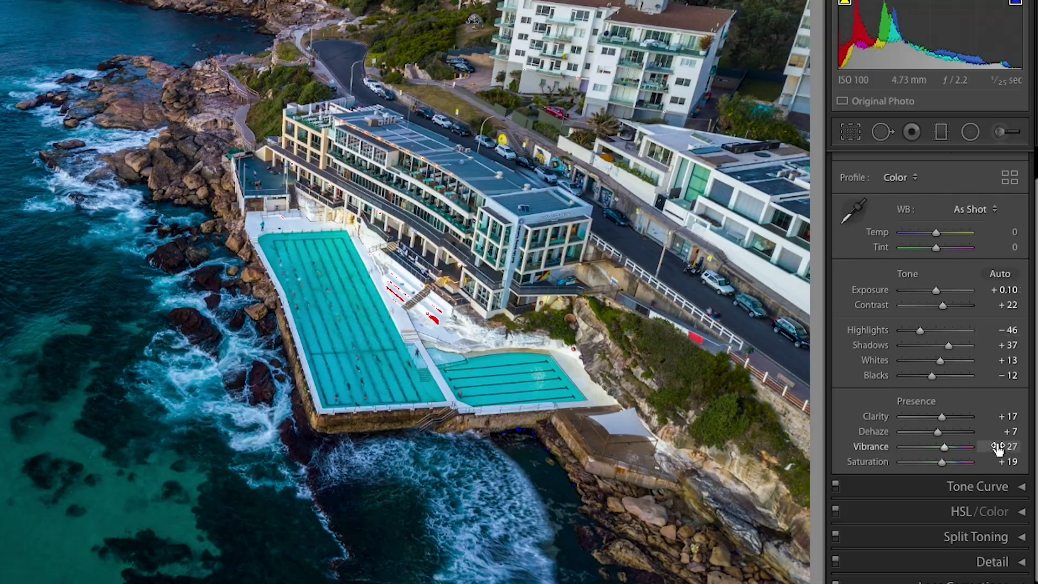
Step: Shape the RGB tone curve into a faded S-curve with lifted blacks, a midtone point at 60.4 / 63.1 % and whites lowered to 94.9 %
{"action": "left_click", "coordinate": [989, 486]}
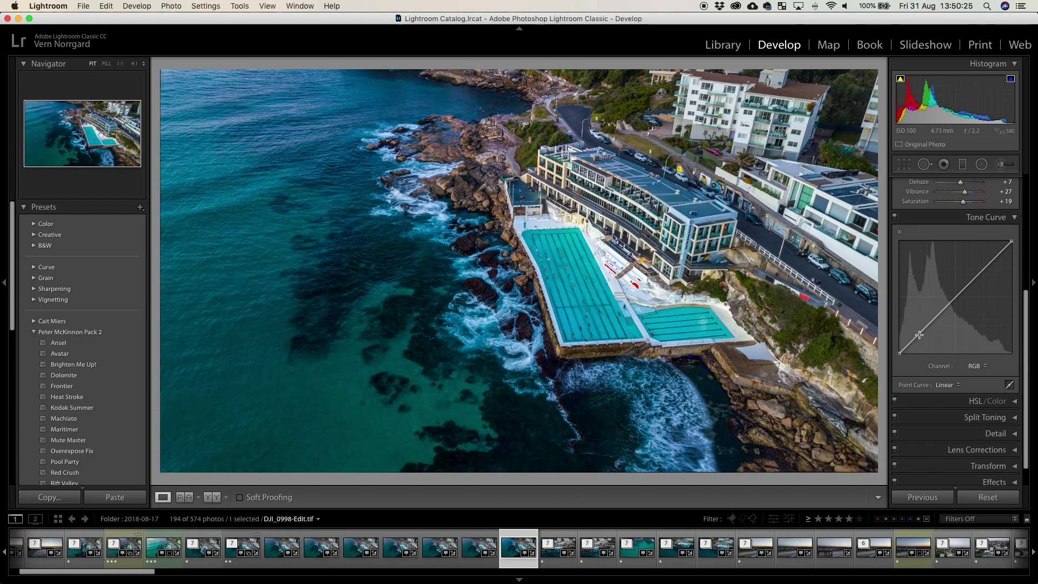
{"action": "left_click", "coordinate": [919, 335]}
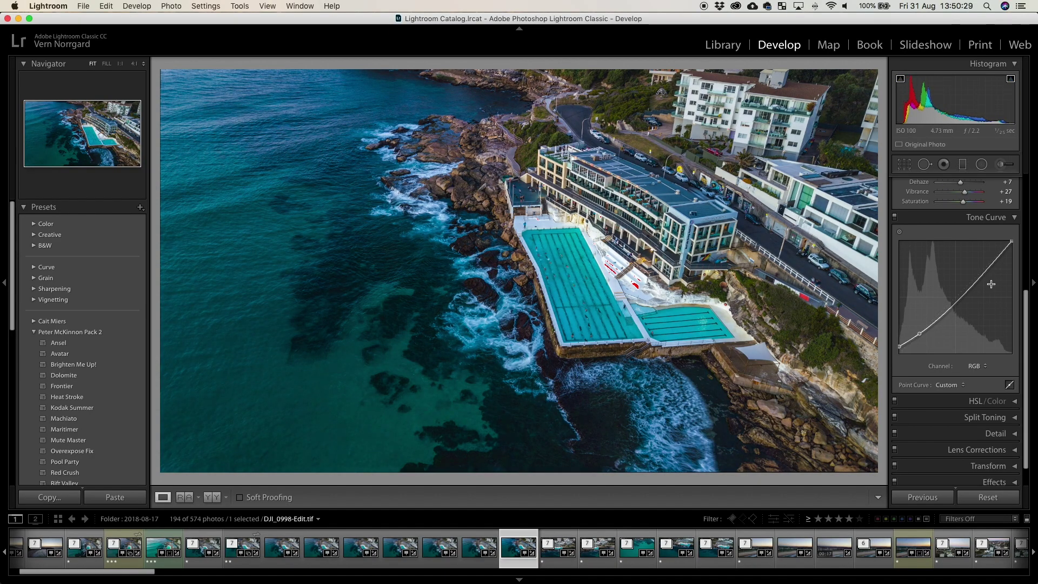
{"action": "left_click_drag", "start_coordinate": [977, 282], "coordinate": [968, 285]}
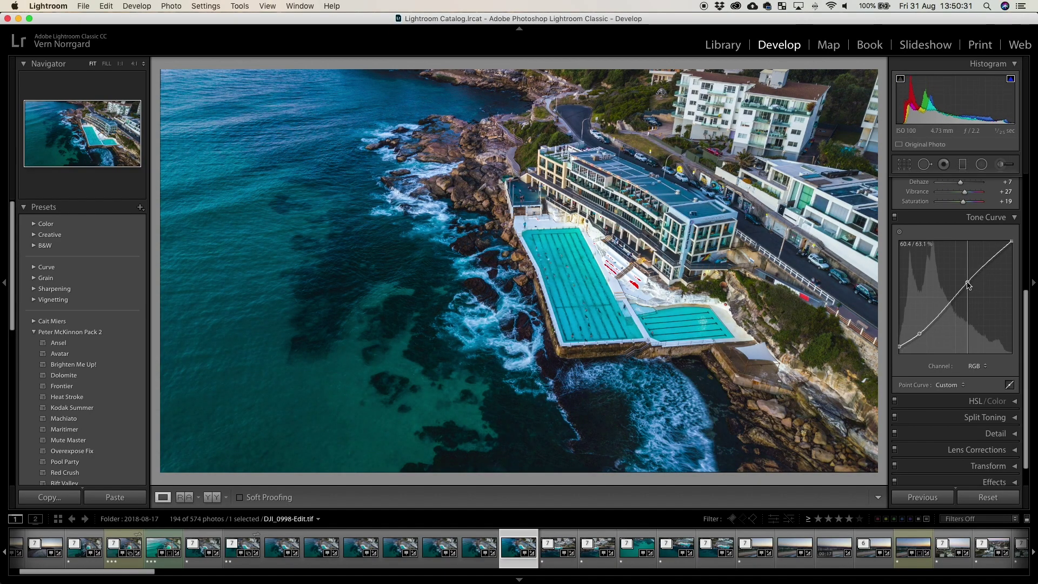
{"action": "left_click_drag", "start_coordinate": [1011, 241], "coordinate": [1014, 245]}
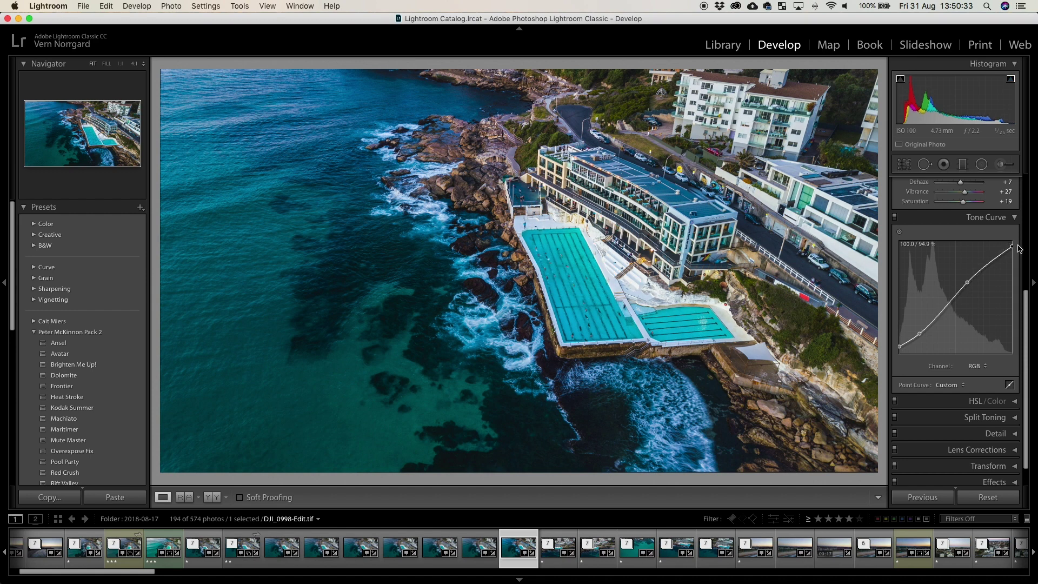
Step: Shift the water's colour with the targeted Hue adjustment, setting Aqua to −5 and Blue to −13
{"action": "left_click", "coordinate": [987, 401]}
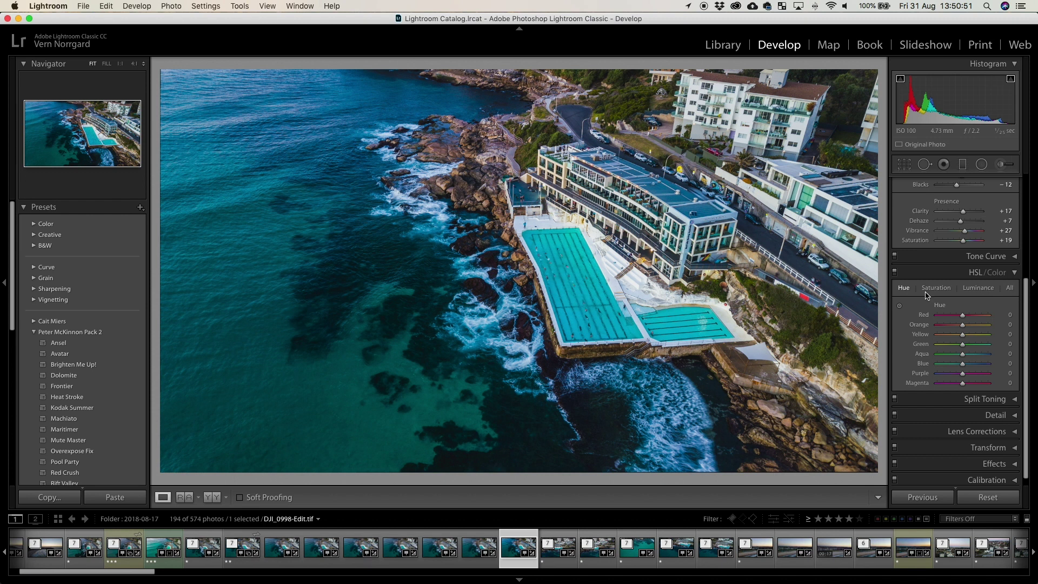
{"action": "left_click", "coordinate": [899, 306]}
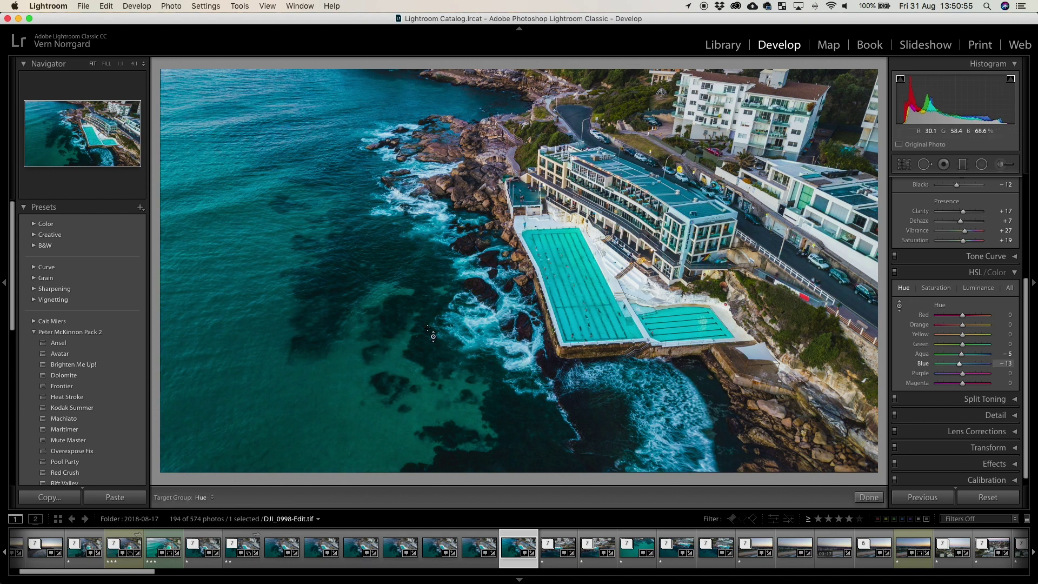
{"action": "left_click", "coordinate": [1005, 272]}
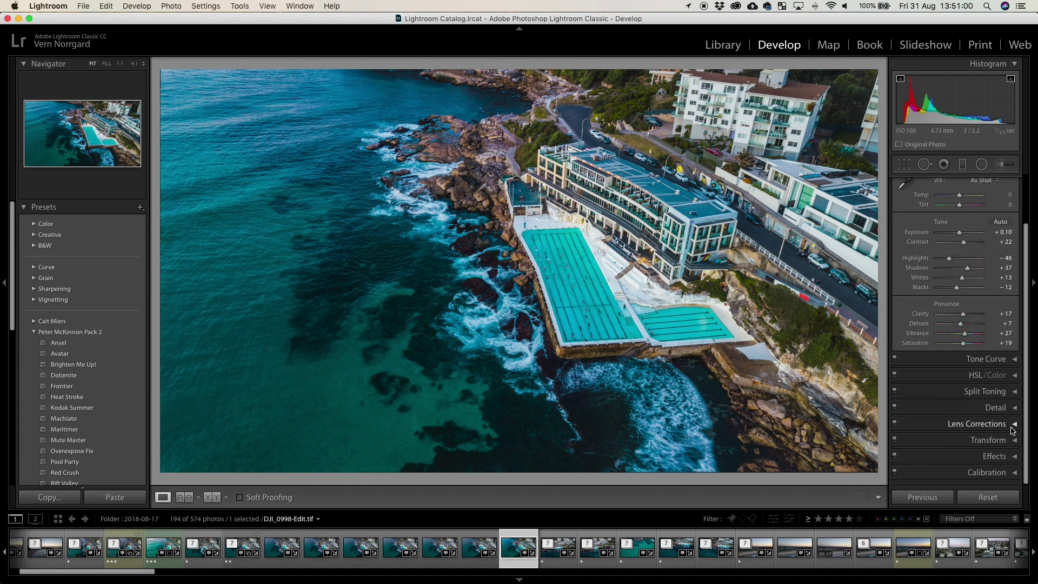
Step: Enable lens profile corrections and set the sharpening amount to 17
{"action": "left_click", "coordinate": [1015, 427]}
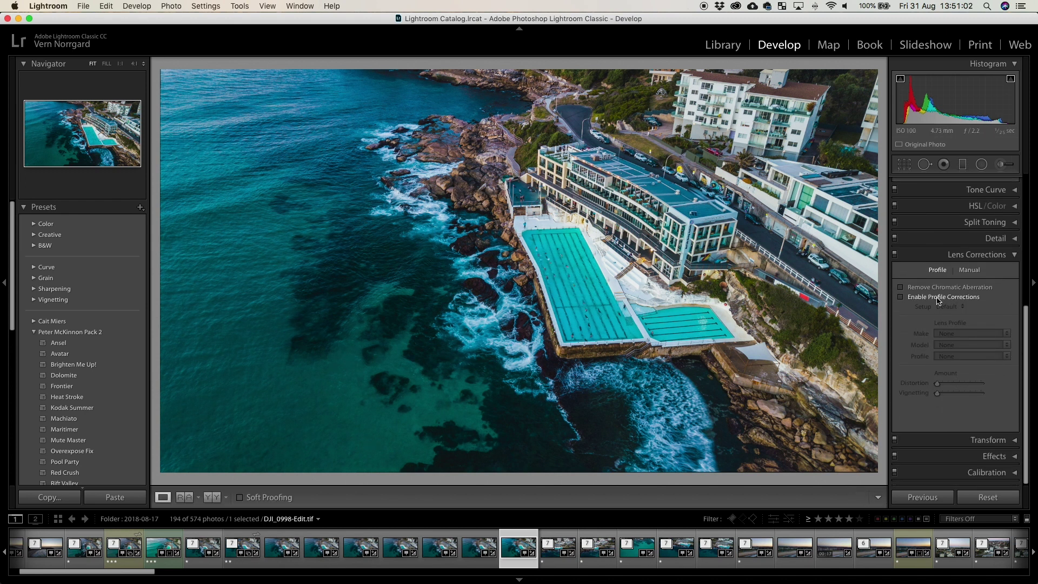
{"action": "left_click", "coordinate": [937, 298]}
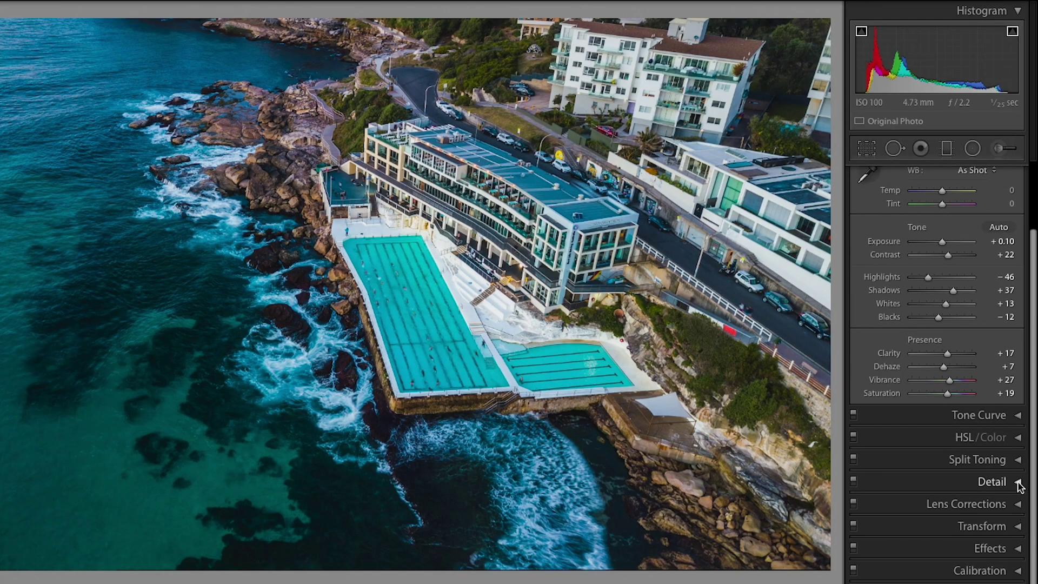
{"action": "left_click", "coordinate": [1018, 482]}
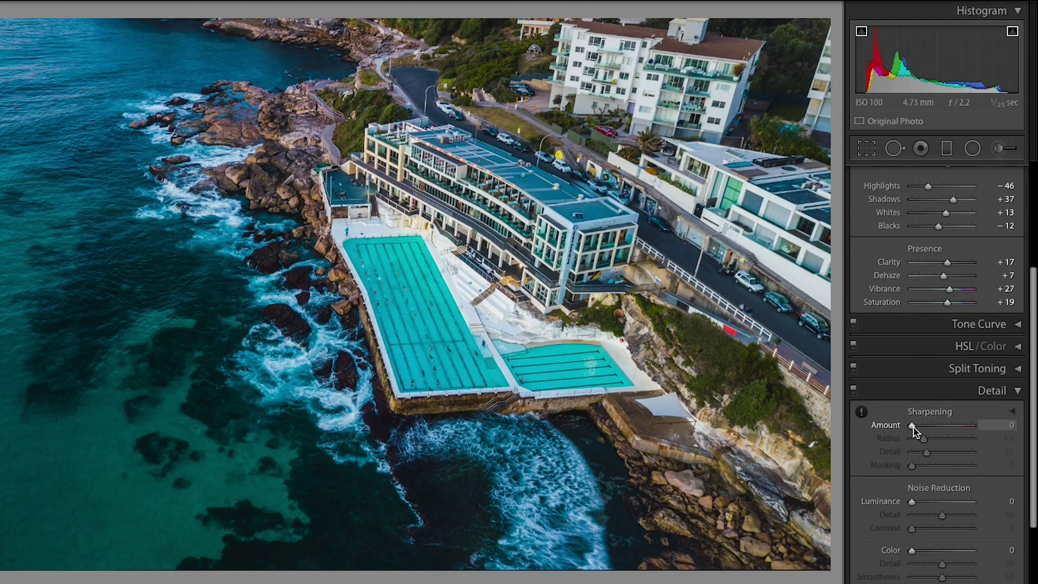
{"action": "left_click_drag", "start_coordinate": [913, 425], "coordinate": [920, 426]}
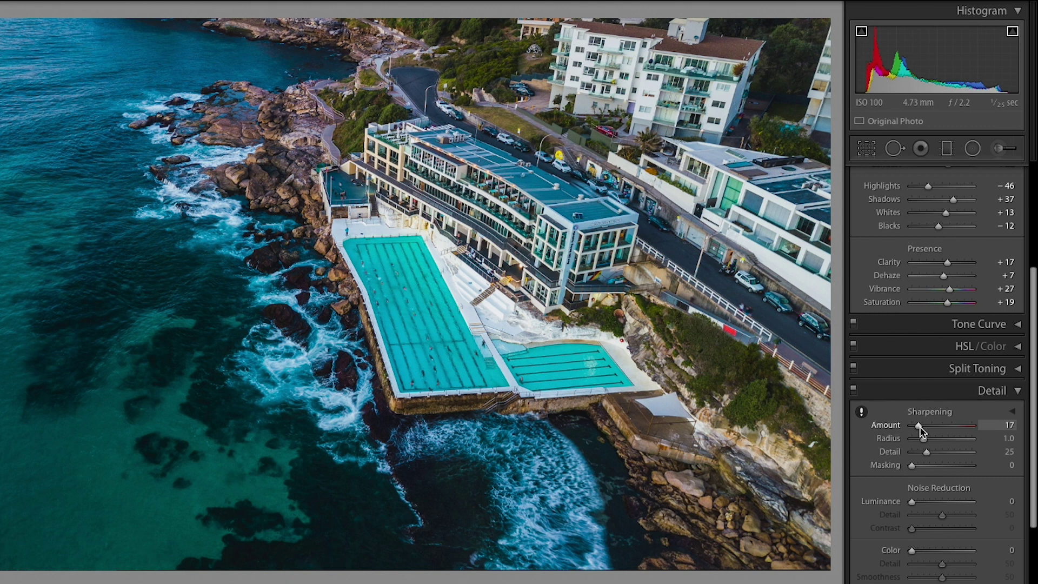
{"action": "left_click", "coordinate": [1018, 390]}
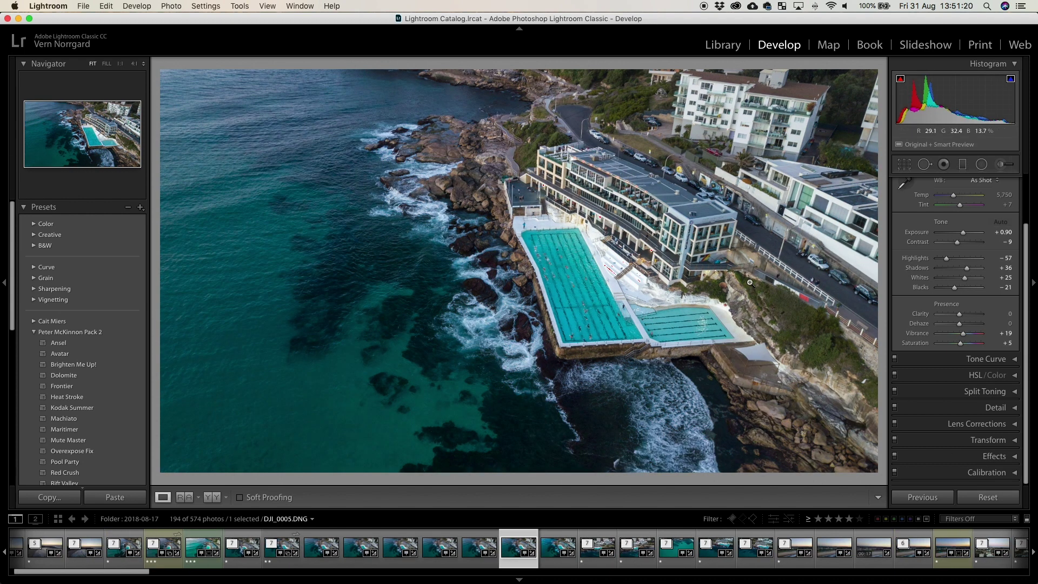
Step: Compare the source frame DJI_0005.DNG with the finished DJI_0998-Edit.tif next to it
{"action": "key", "text": "Right"}
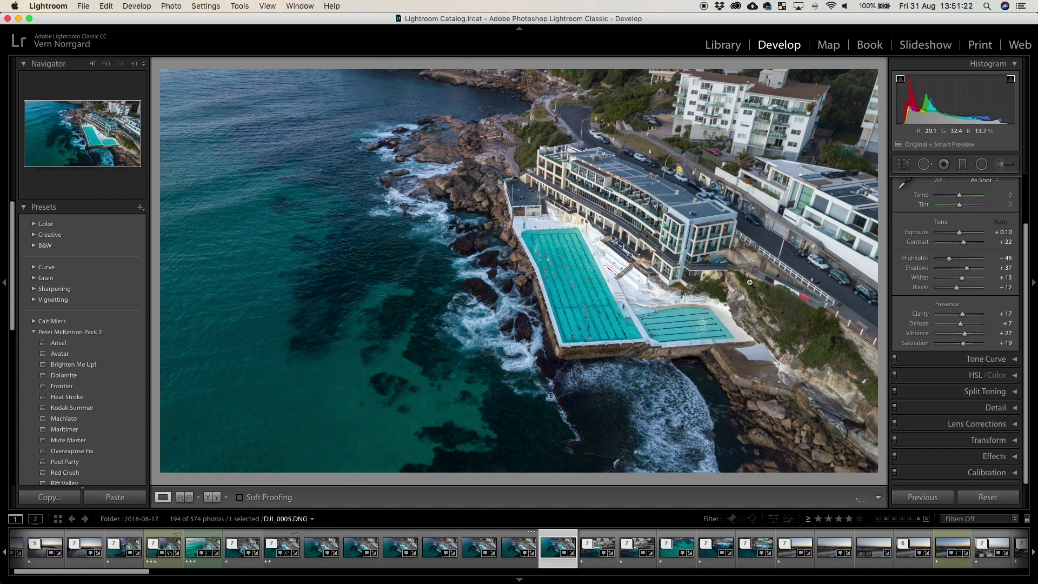